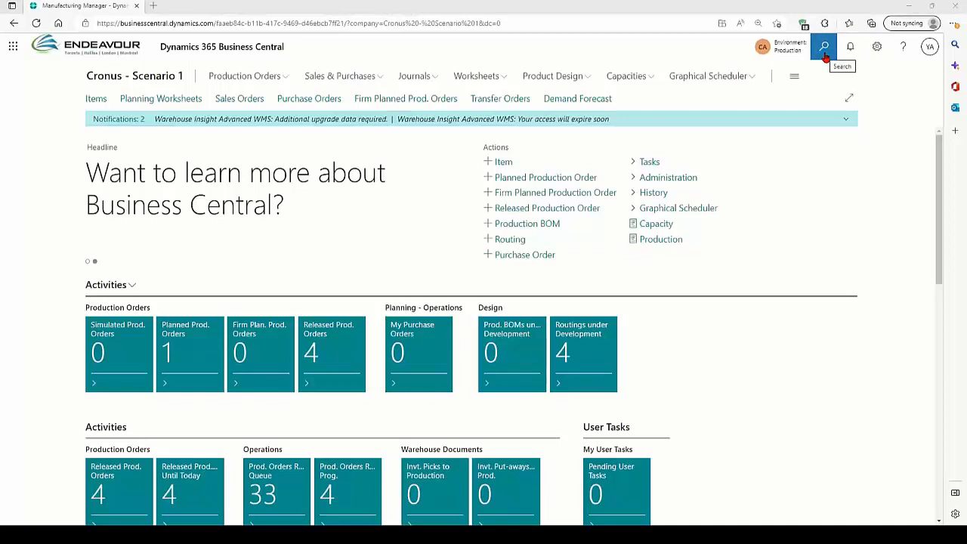
Search for the manufacturing pages and open Manufacturing Setup
click(824, 47)
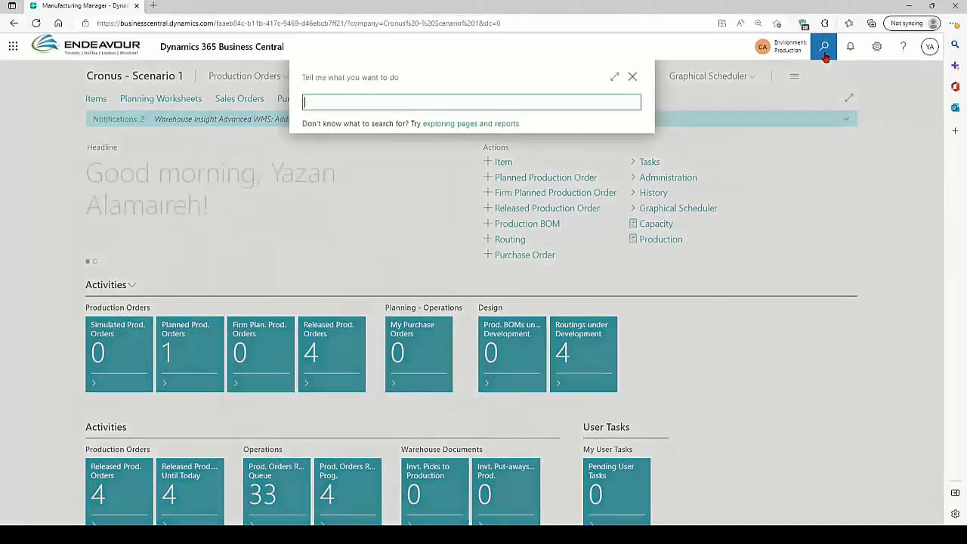
text(manufacturin)
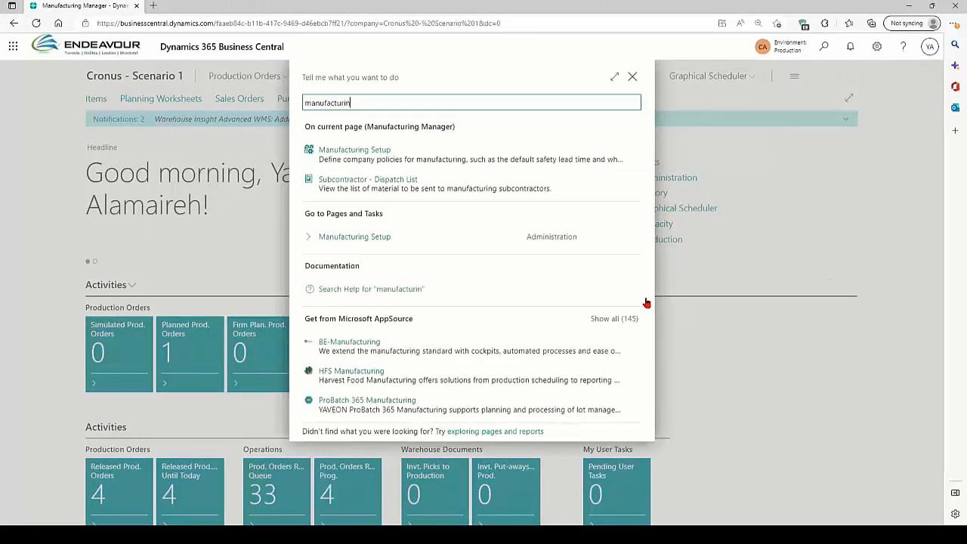
click(371, 235)
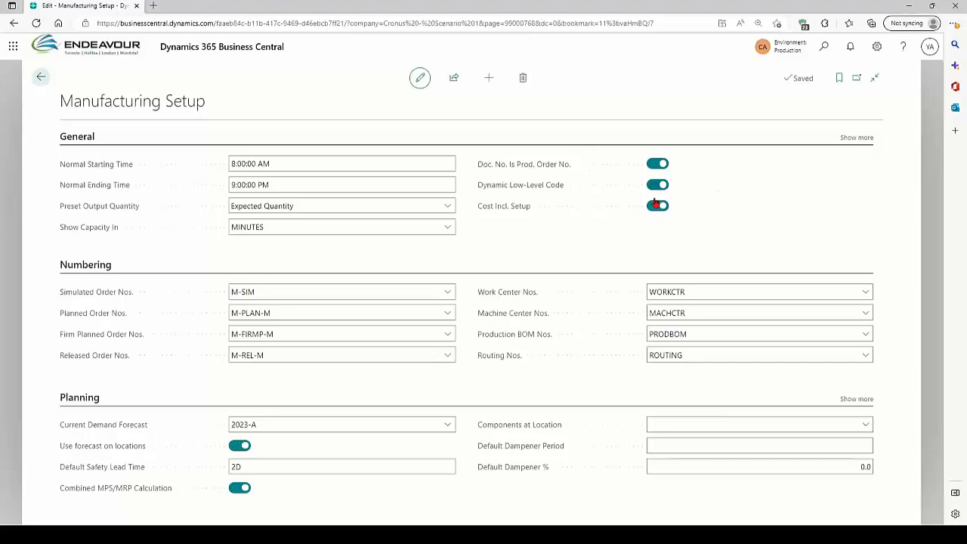
Search for "low level code", open the Calculate Low Level Code task, and decline running the calculation
click(823, 46)
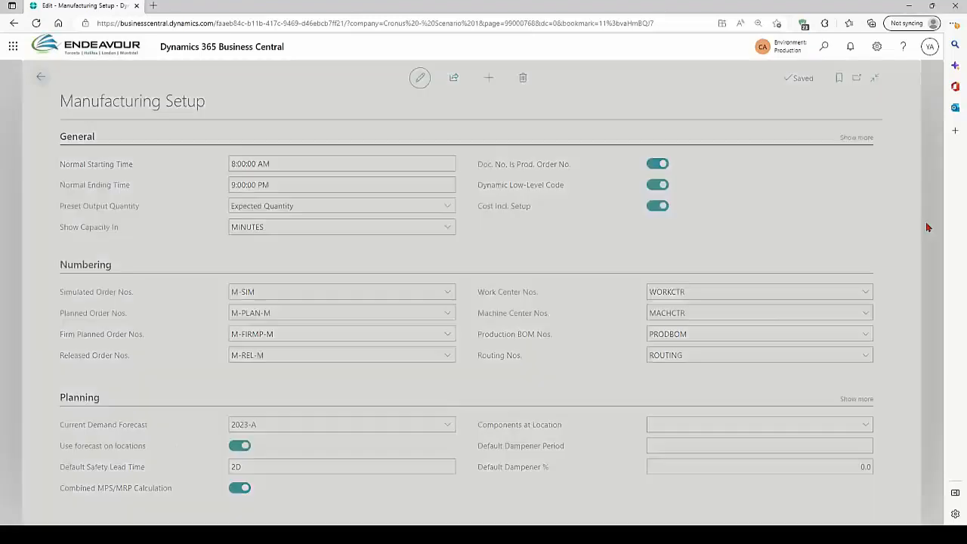
text(low)
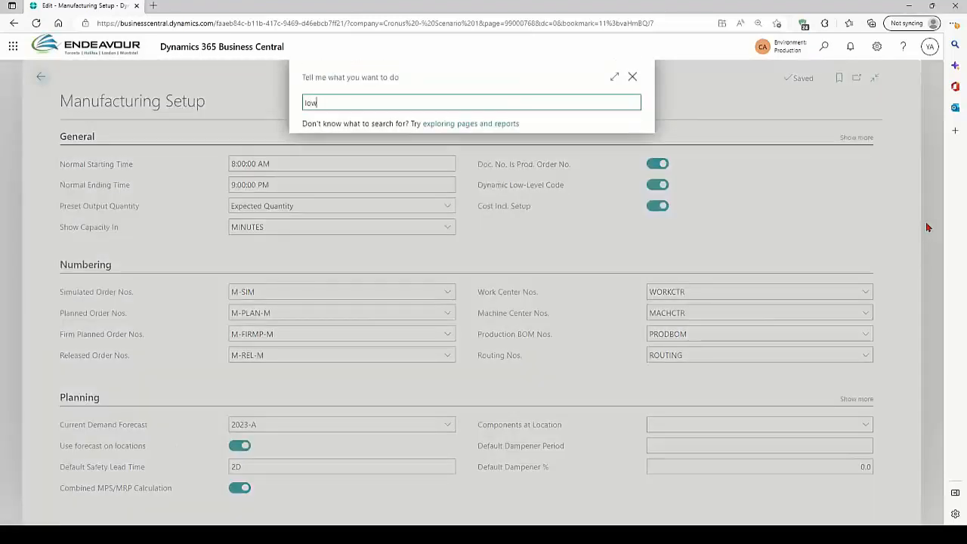
text( level )
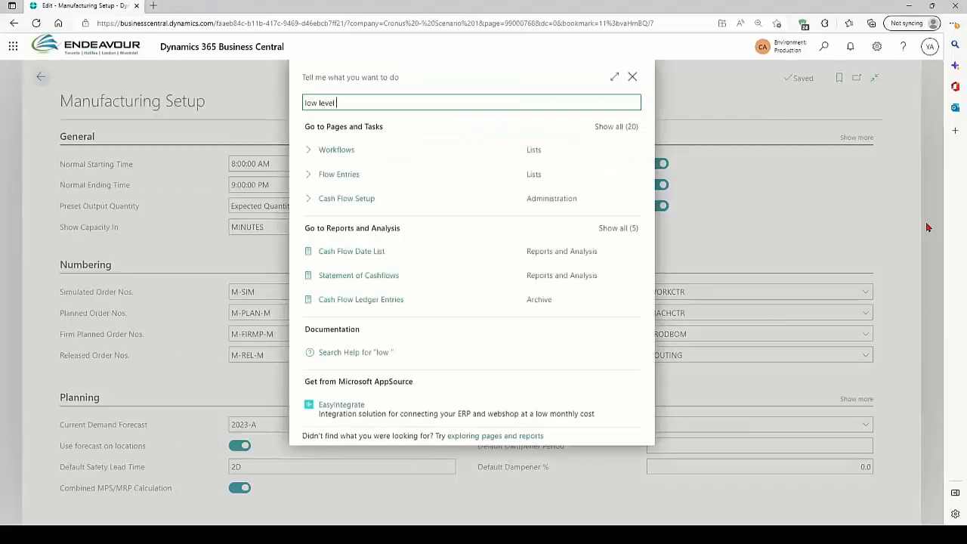
text(code)
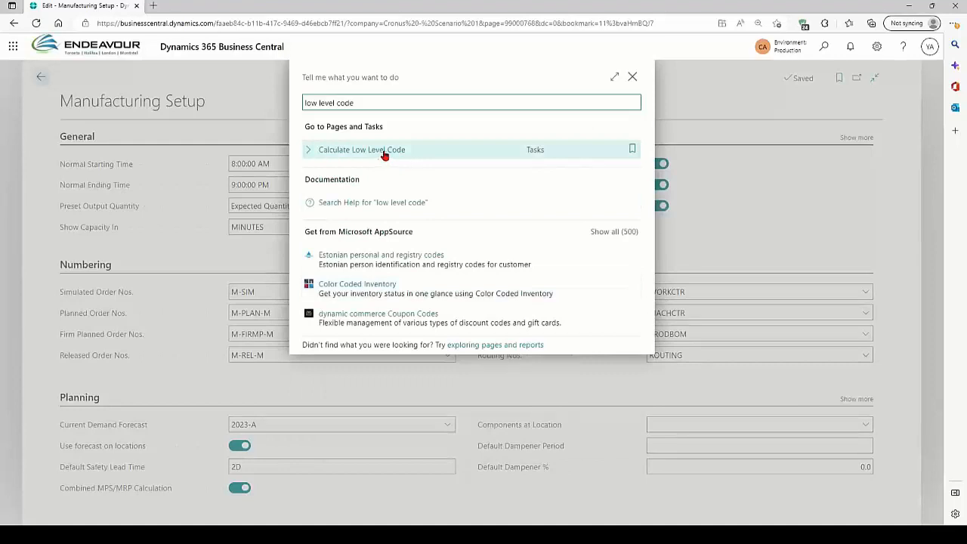
click(426, 154)
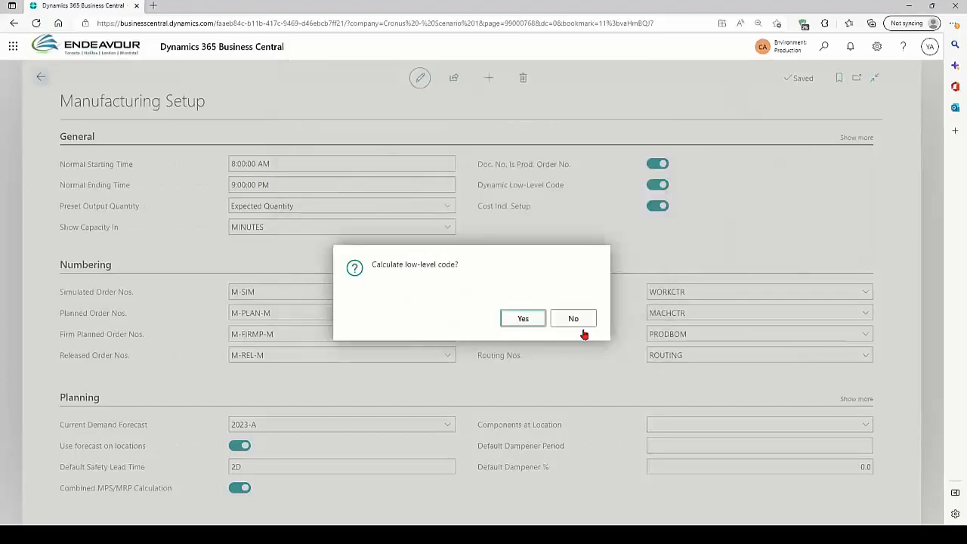
click(568, 321)
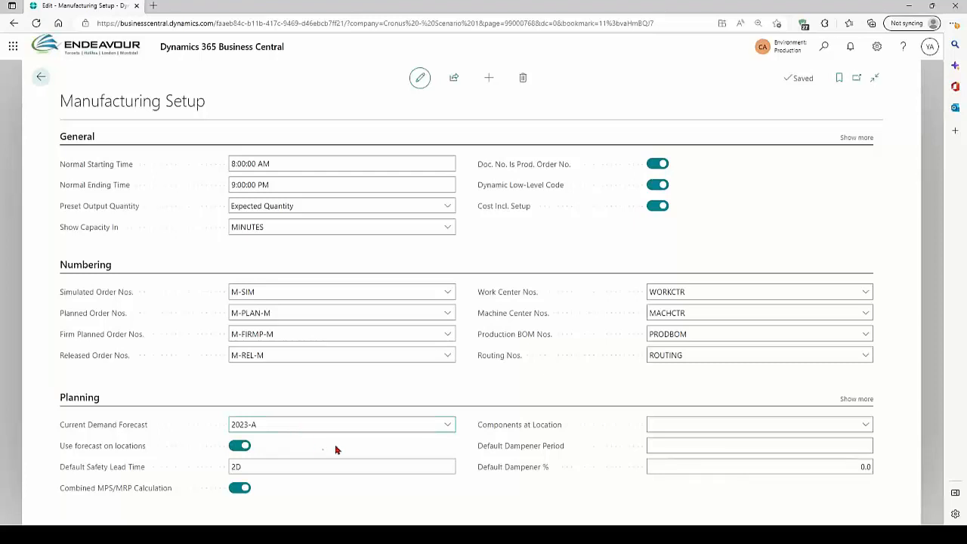
View the available demand forecasts in the Planning section and clear the Current Demand Forecast field
click(451, 426)
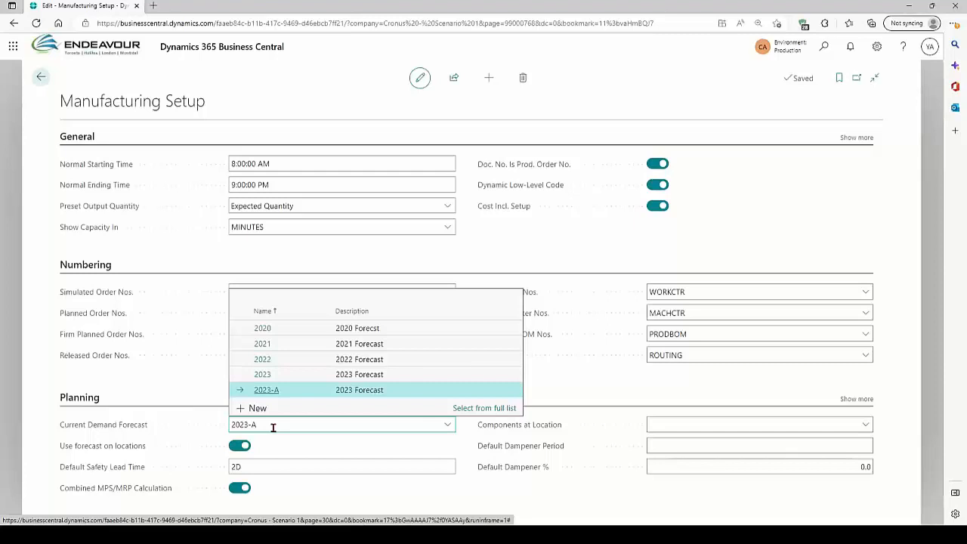
click(184, 421)
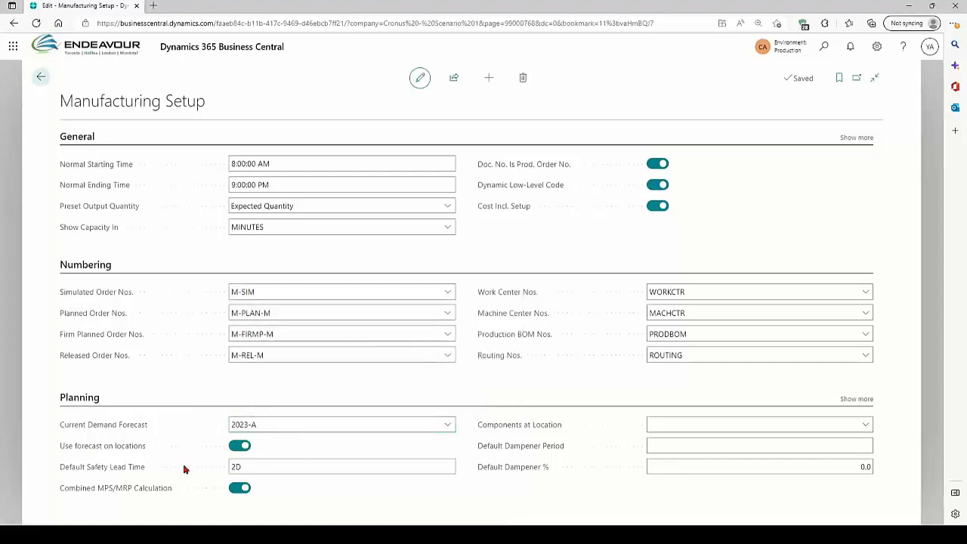
click(298, 425)
key(BackSpace)
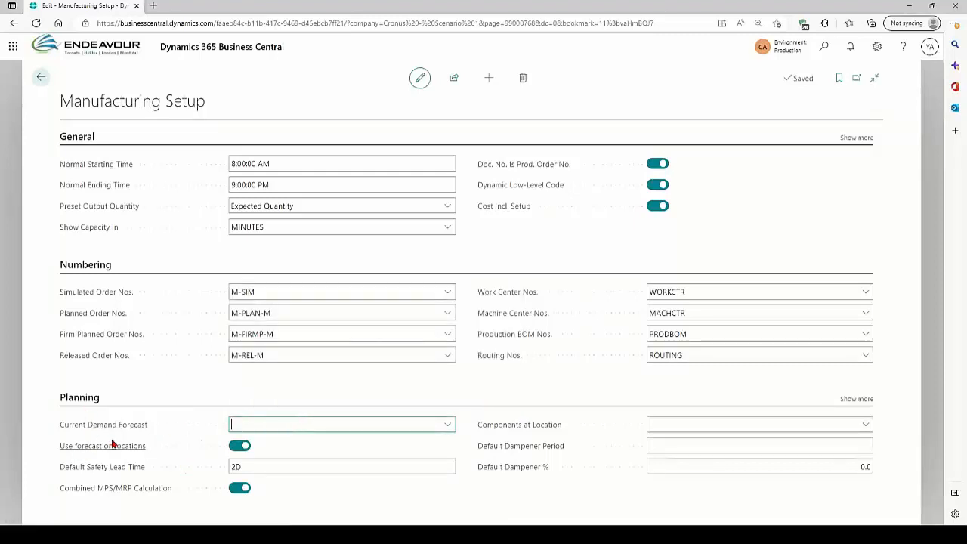
click(299, 373)
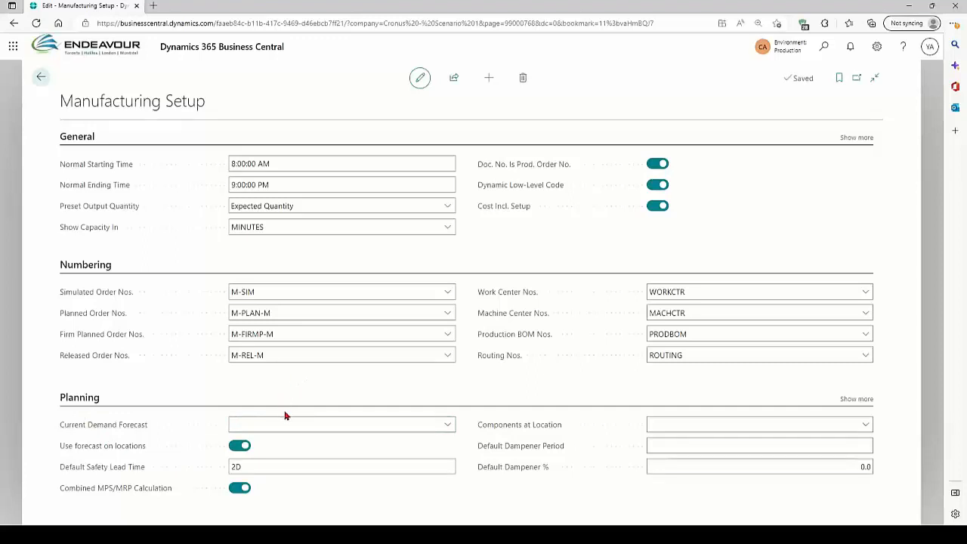
Set Current Demand Forecast to 2023-A and close Manufacturing Setup
click(445, 425)
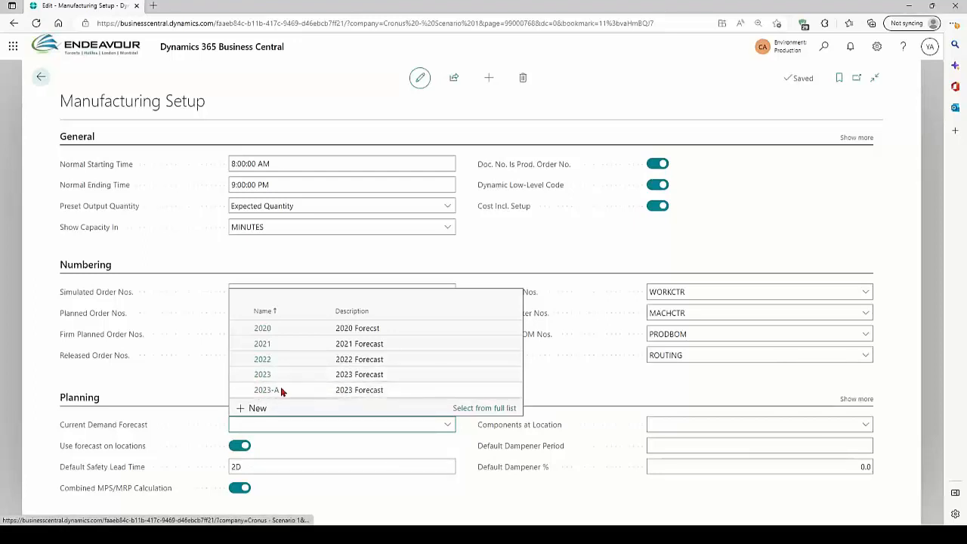
click(213, 427)
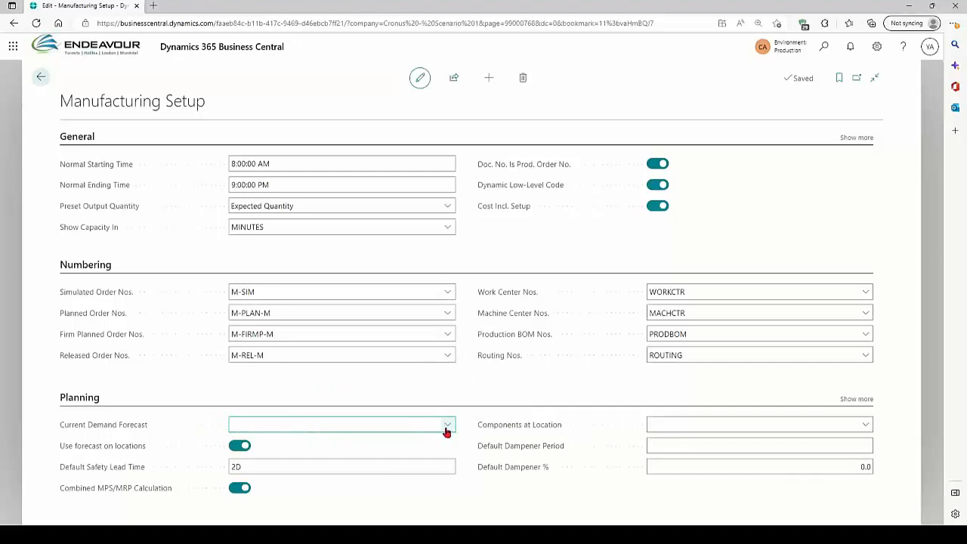
click(288, 392)
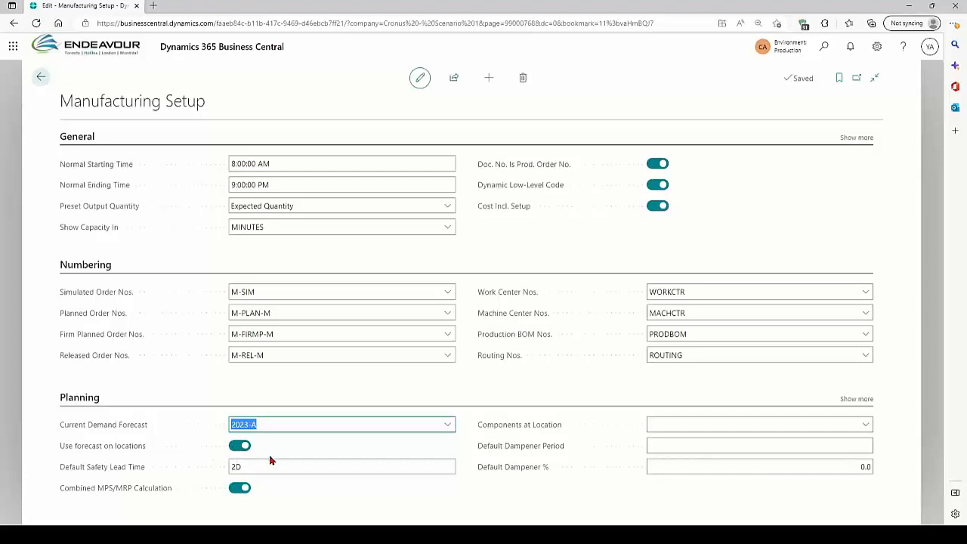
click(338, 500)
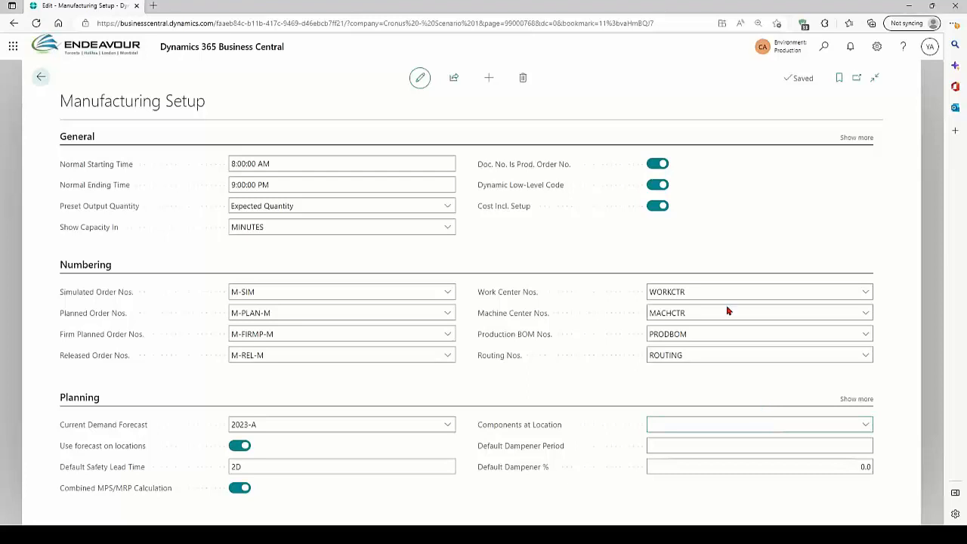
key(Escape)
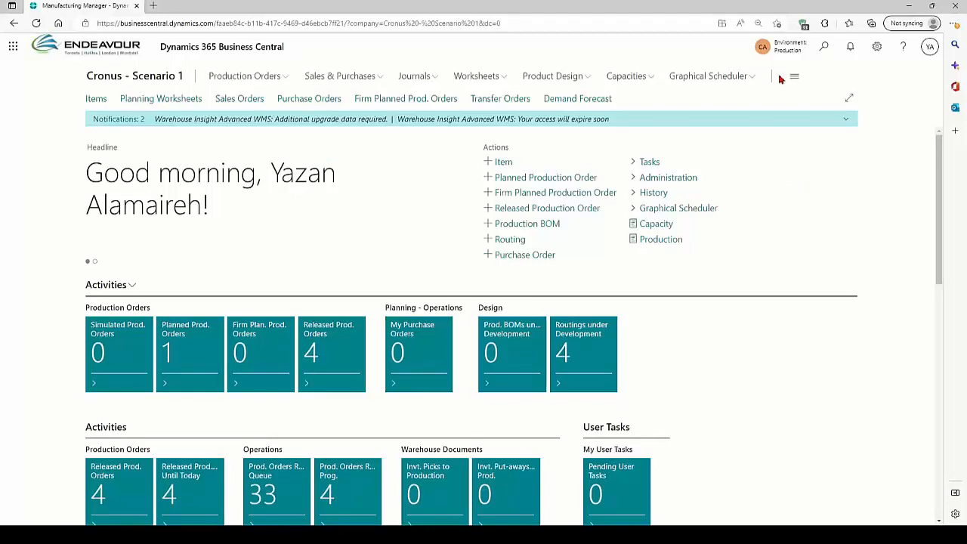
click(825, 53)
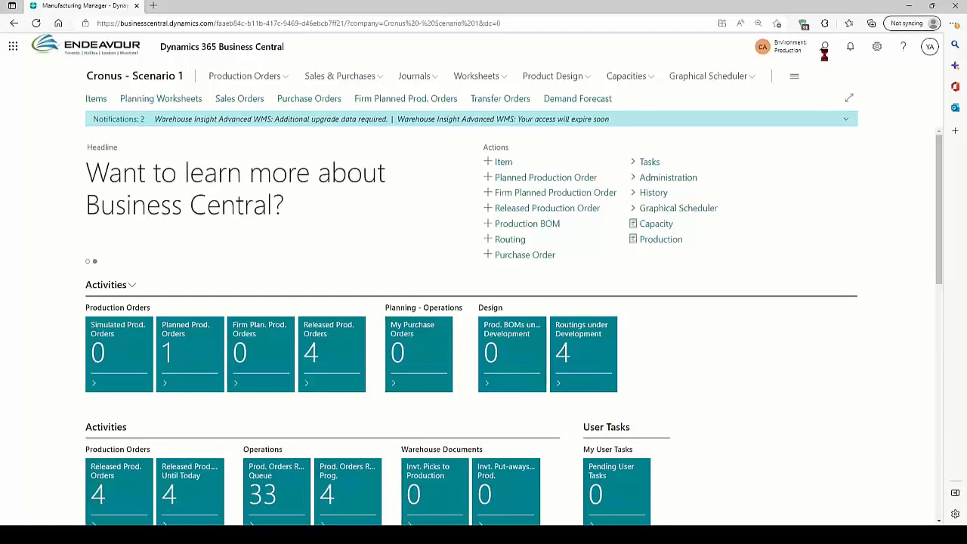
text(m)
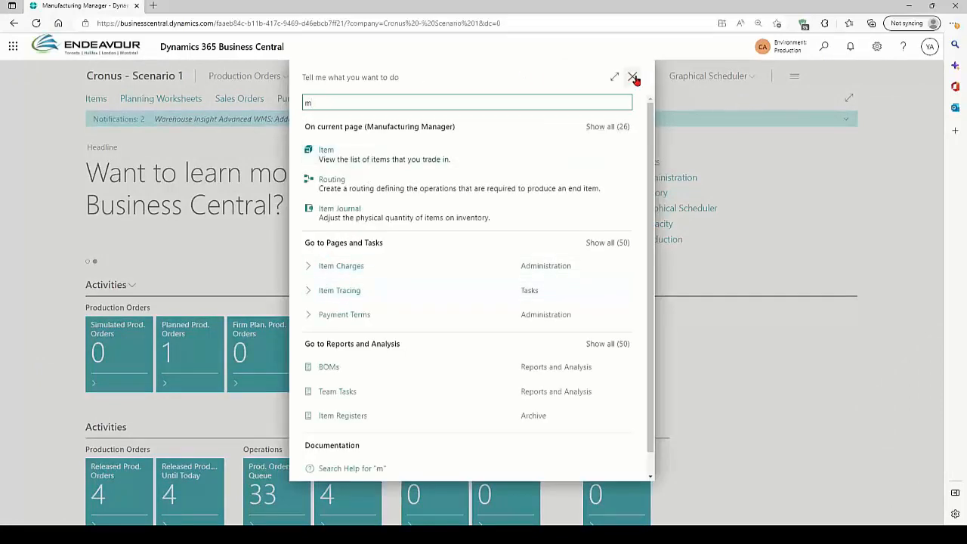
scroll(309, 117, down, 2)
key(Escape)
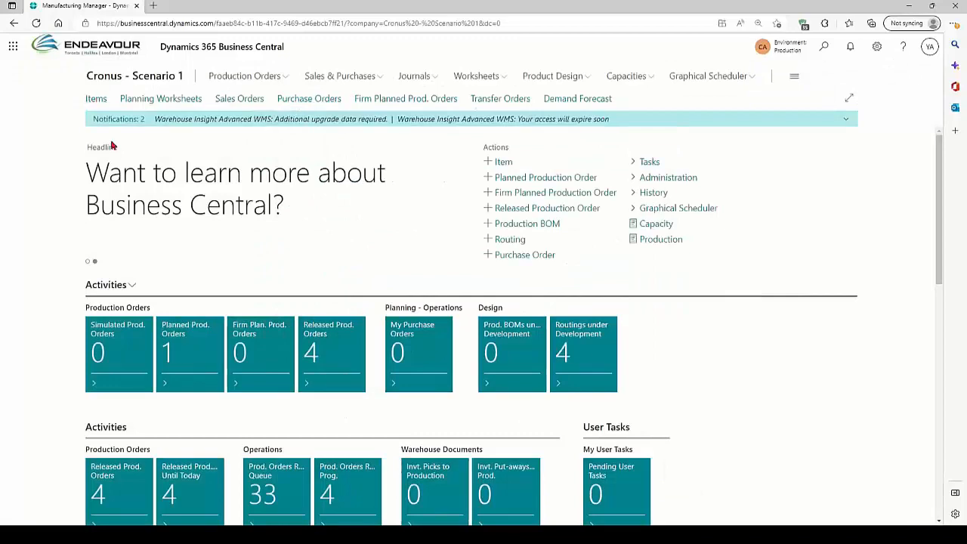
Open the Items list, search for FH2, and open that item's card
click(95, 99)
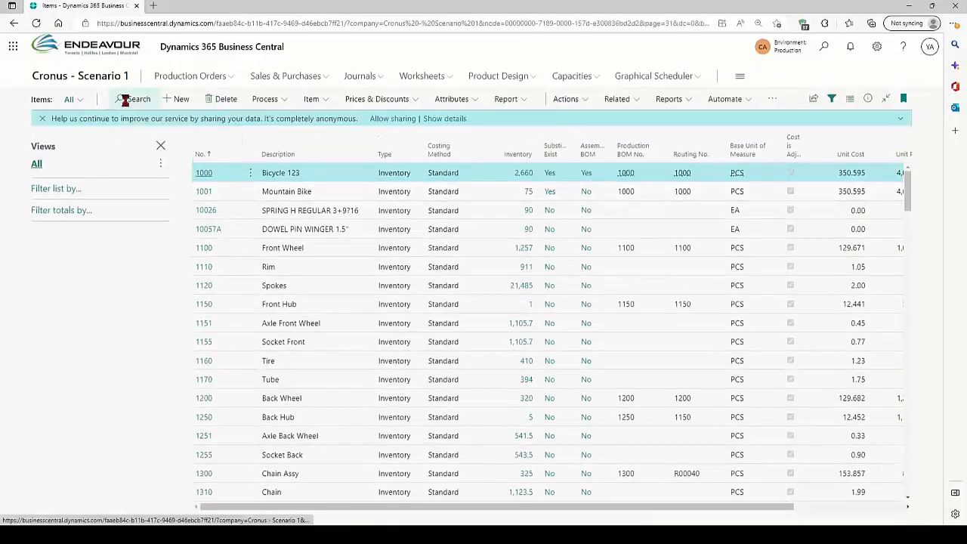
click(133, 99)
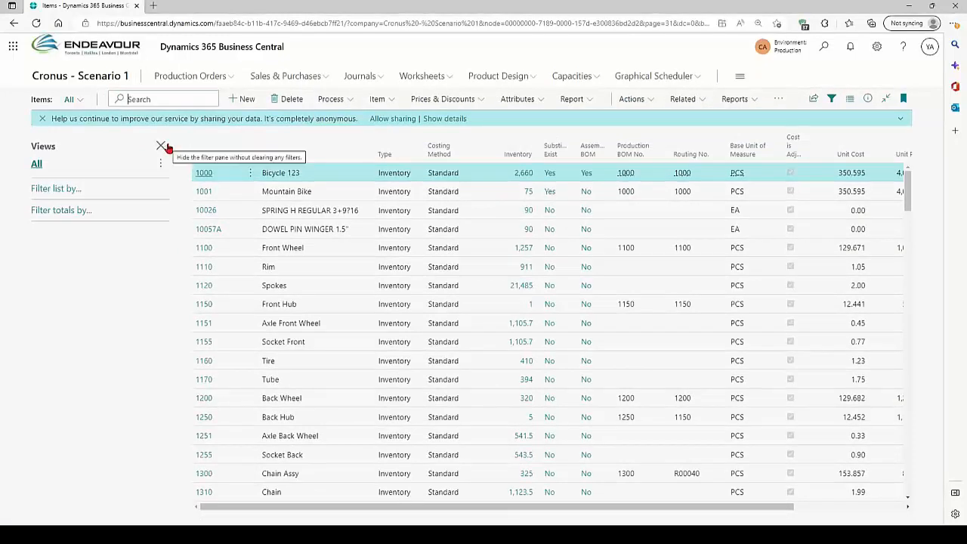
text(FH2)
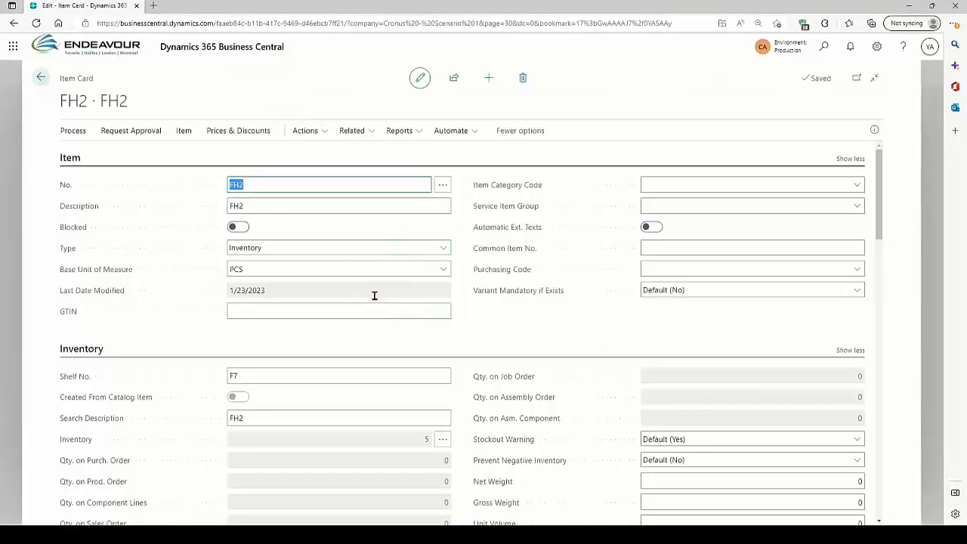
Examine the FH2 item card from inventory, costs and prices through its replenishment and production settings
scroll(373, 302, down, 3)
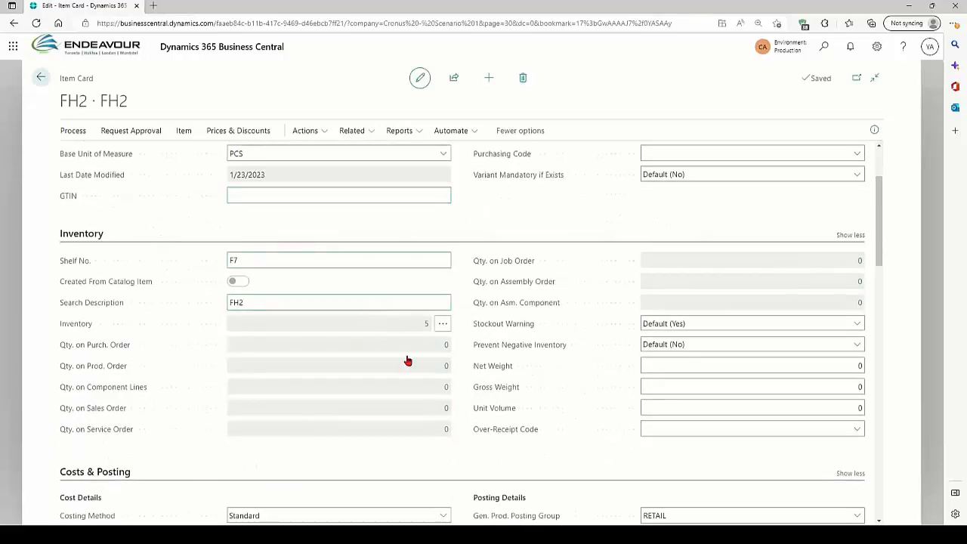
scroll(408, 359, down, 3)
scroll(409, 363, down, 3)
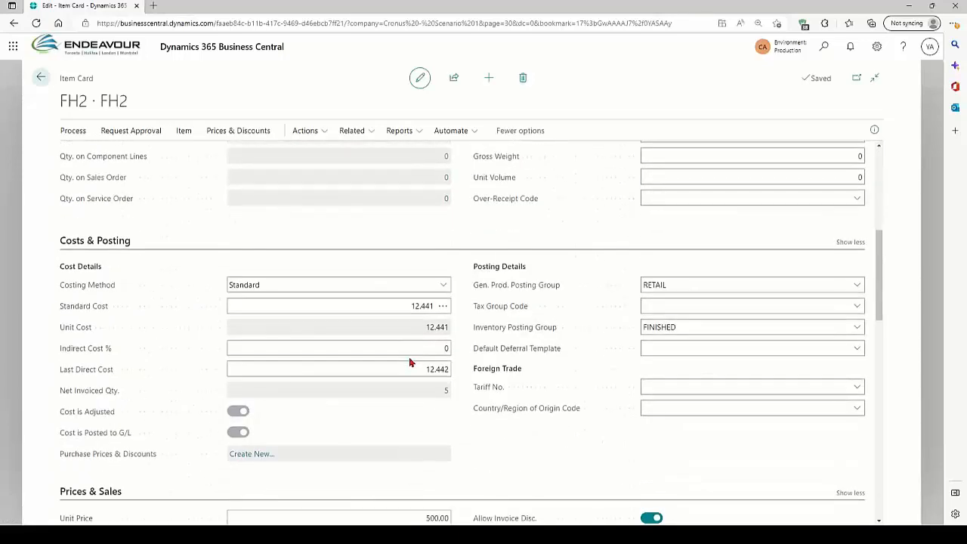
scroll(409, 363, down, 3)
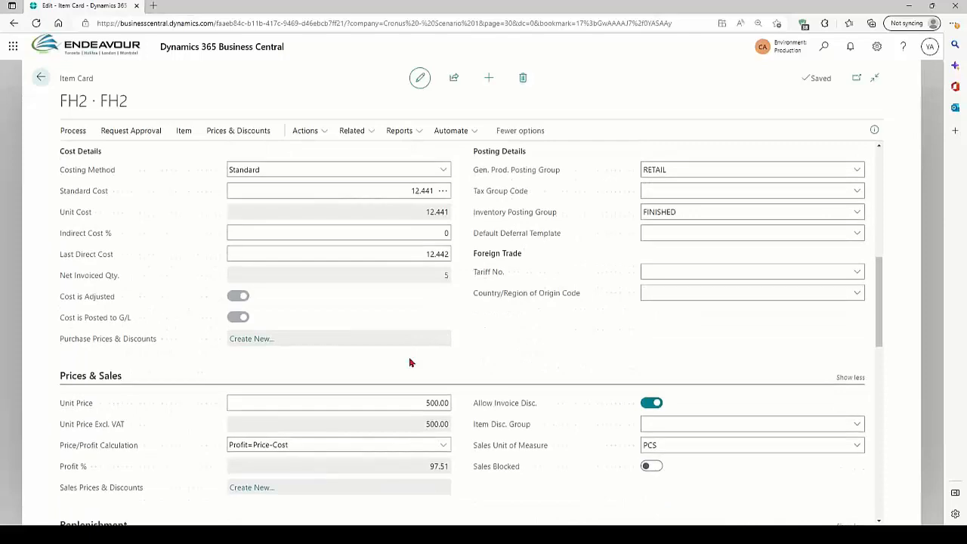
scroll(409, 363, down, 3)
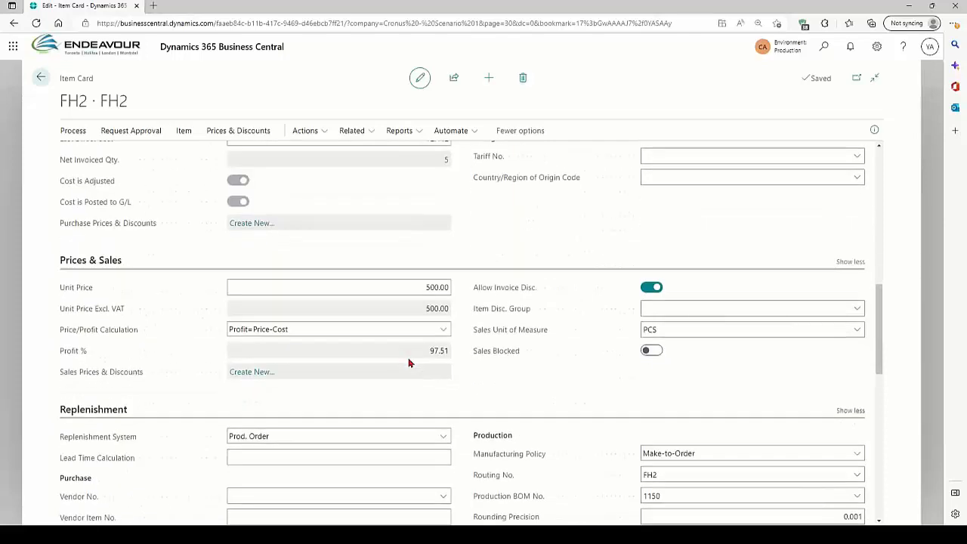
scroll(410, 363, down, 3)
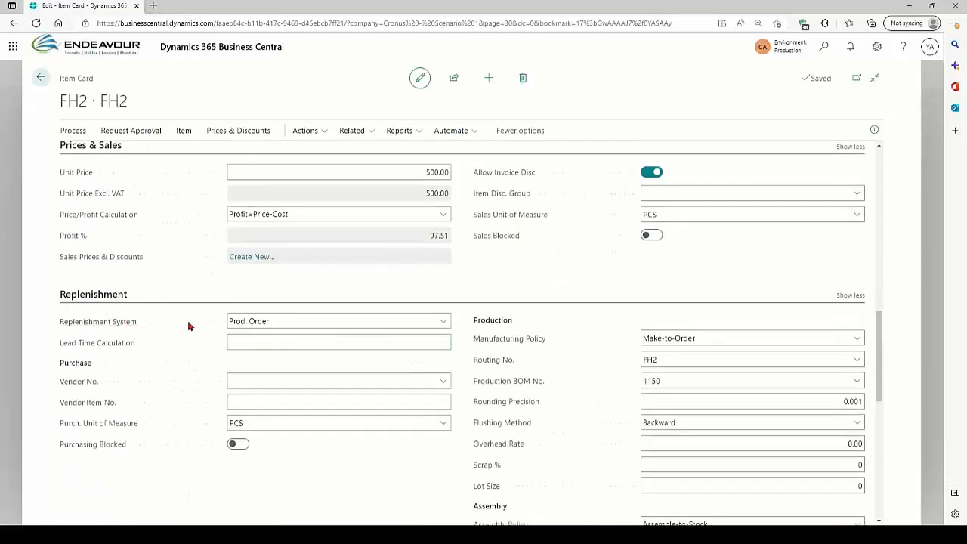
scroll(460, 334, down, 3)
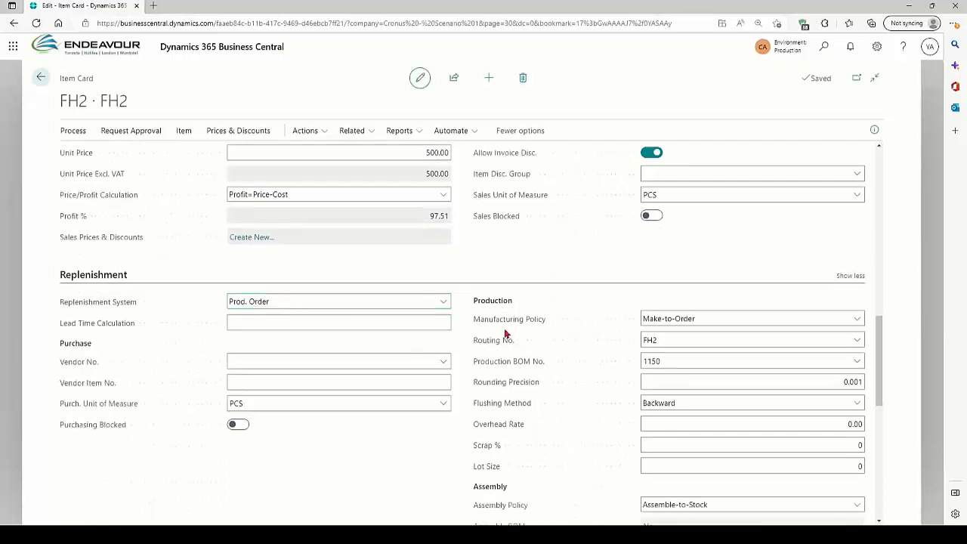
scroll(506, 333, down, 2)
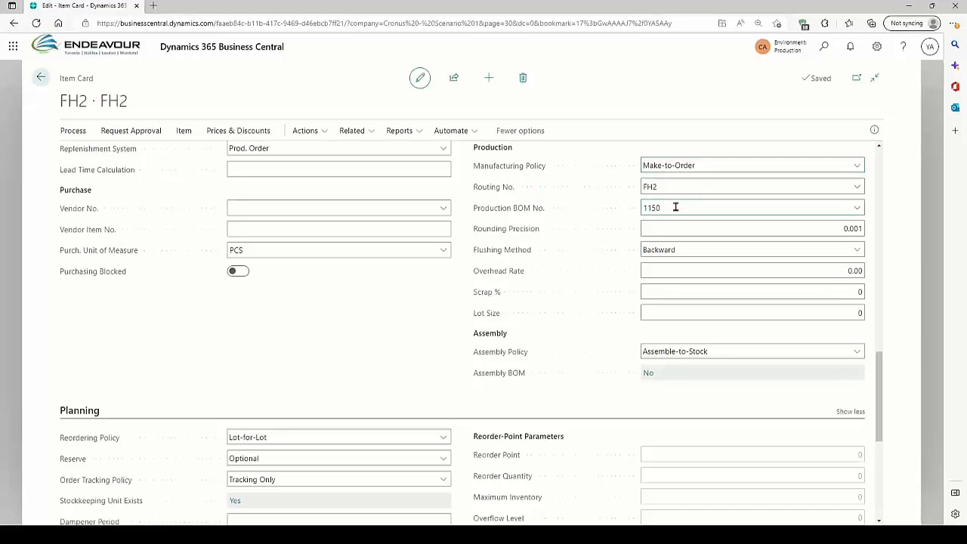
mouse_move(489, 237)
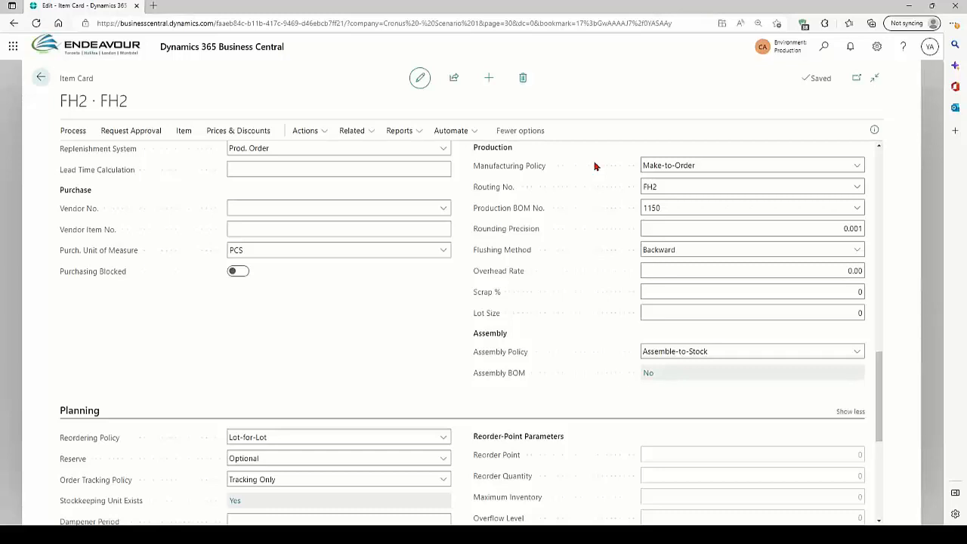
View the available Manufacturing Policy and Assembly Policy options on the FH2 item card without changing either setting
click(689, 166)
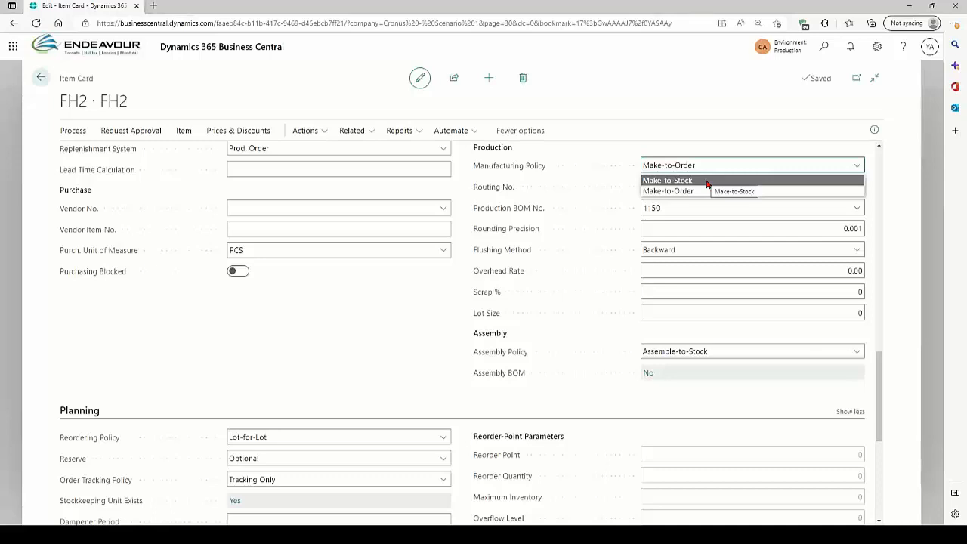
click(644, 191)
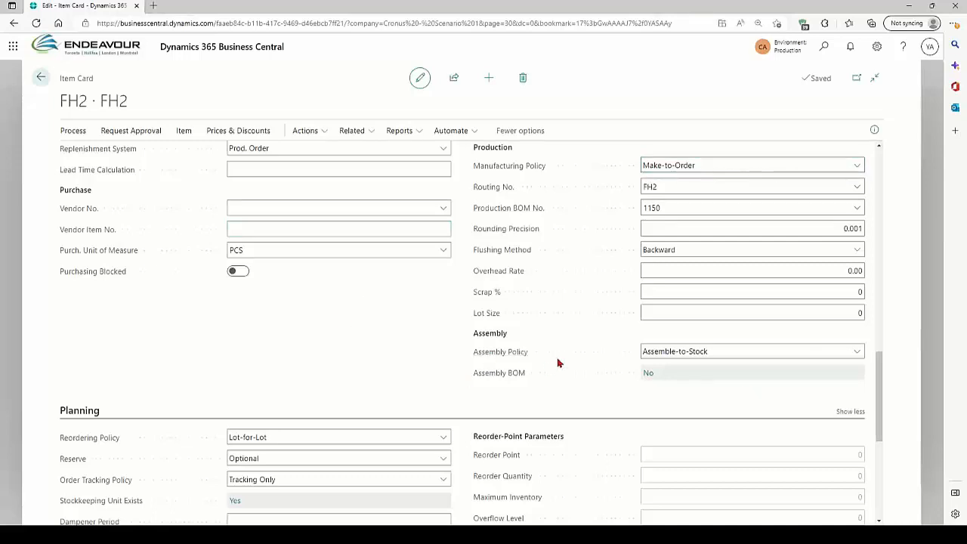
click(771, 355)
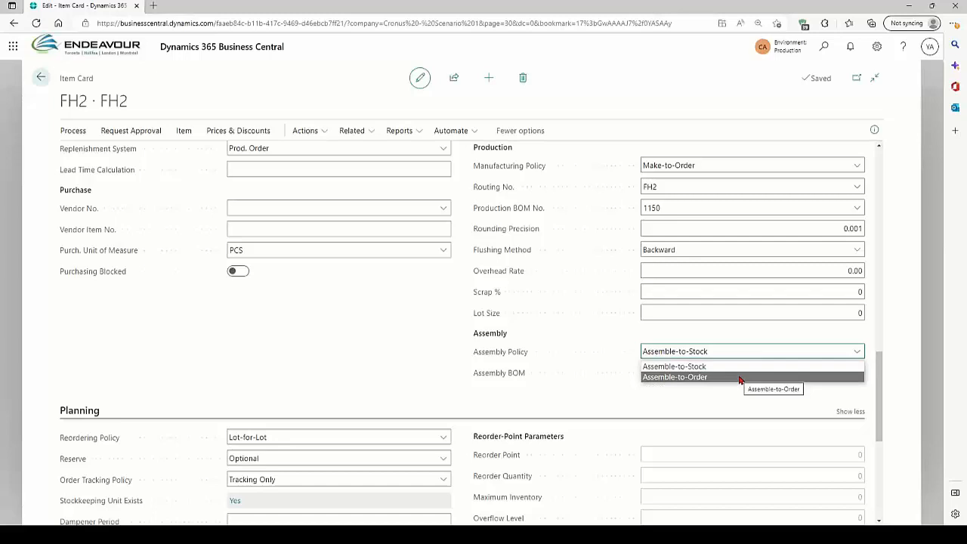
click(424, 325)
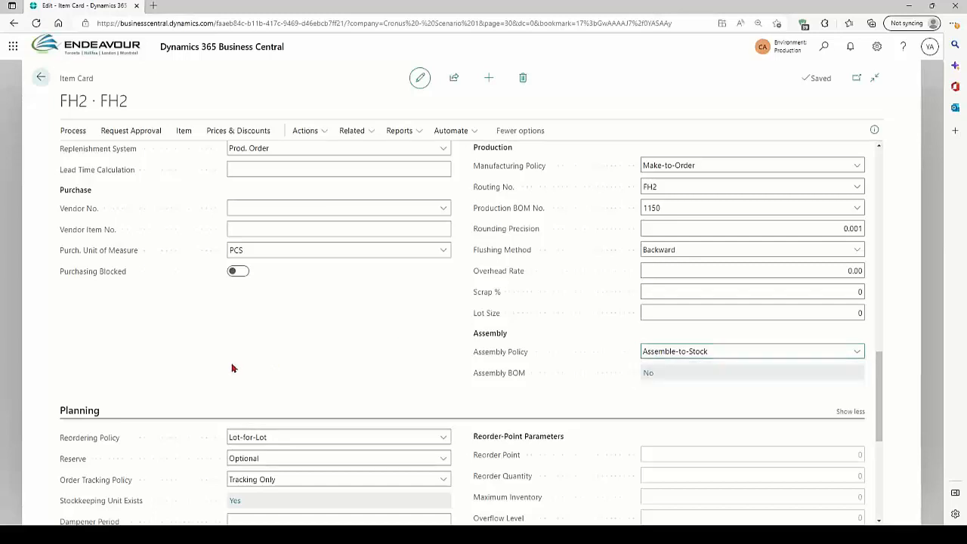
Collapse and re-expand the item card's Planning section, and try a blank Reordering Policy before switching it to Order
scroll(421, 327, down, 3)
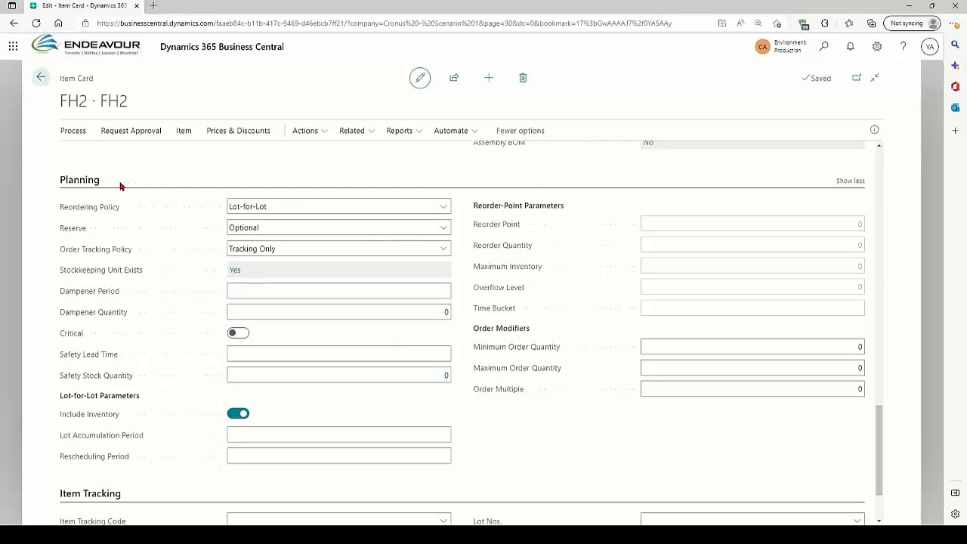
click(64, 181)
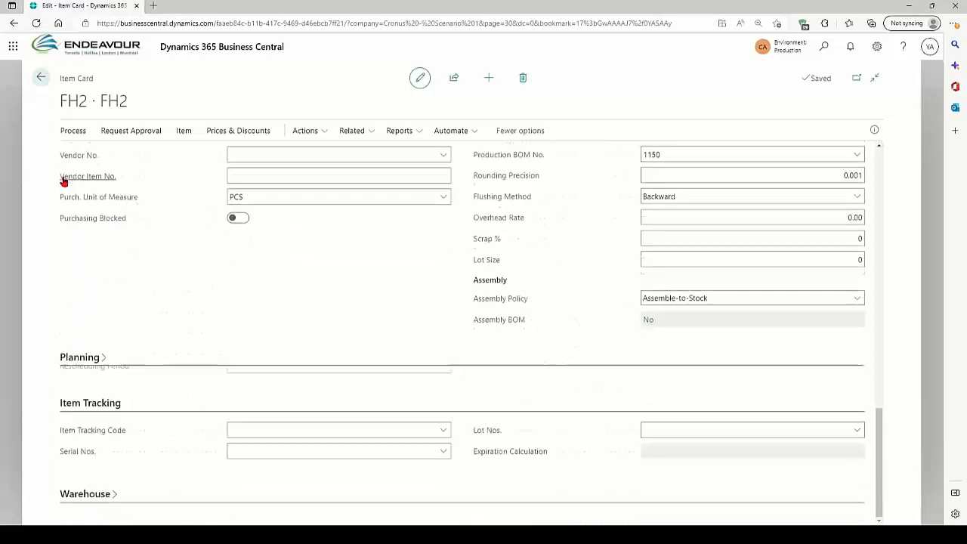
click(349, 367)
scroll(255, 390, down, 2)
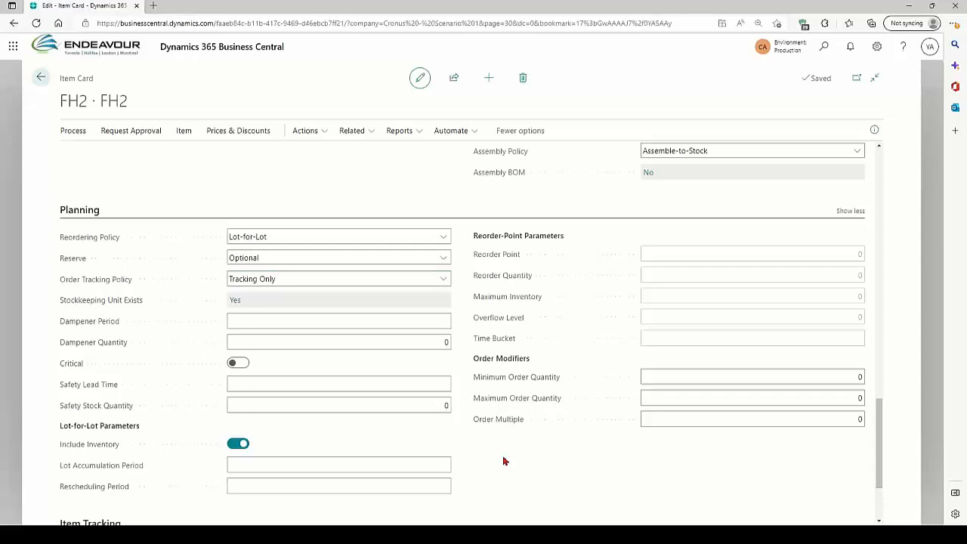
click(449, 240)
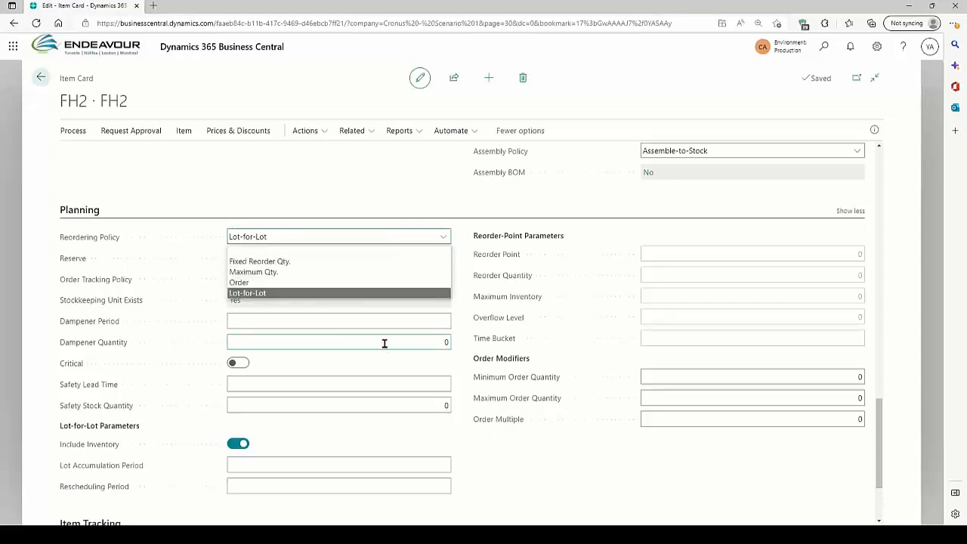
click(355, 257)
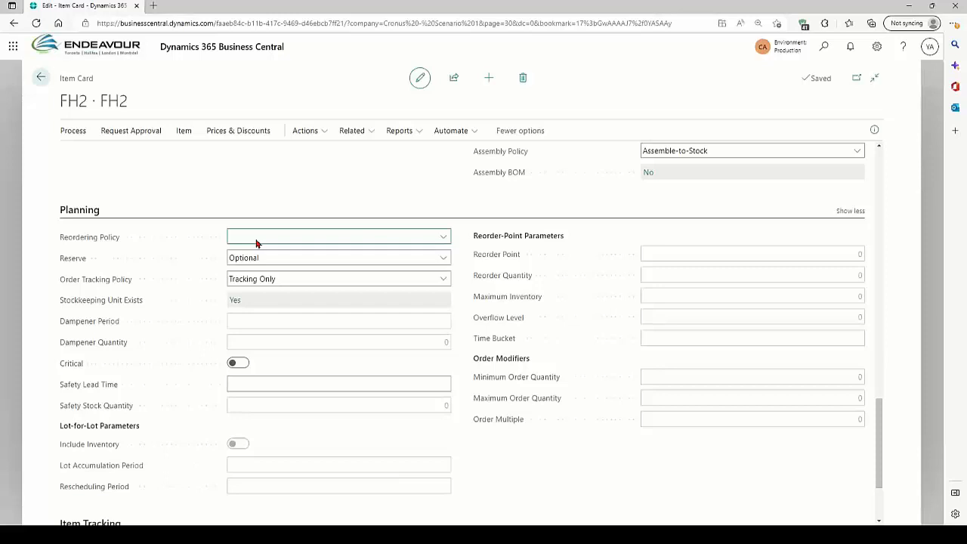
click(256, 243)
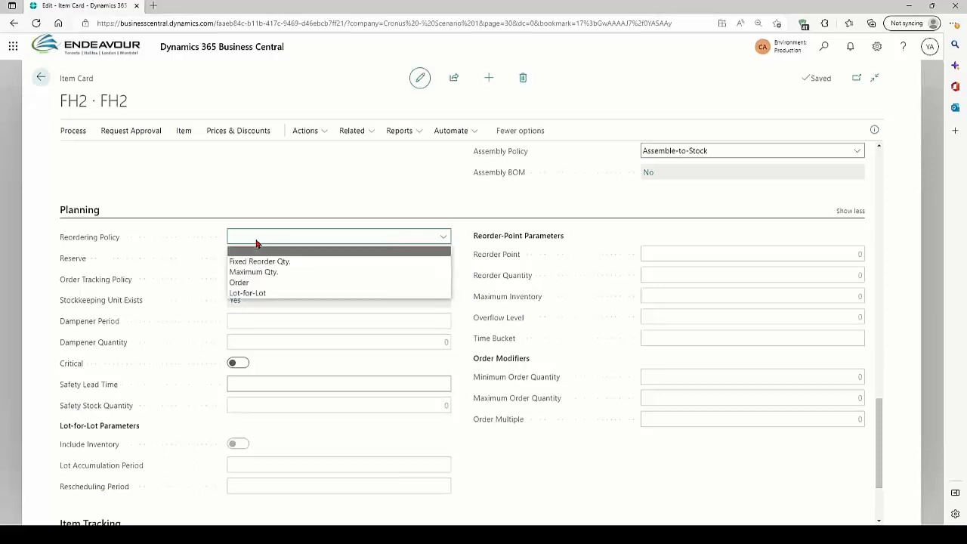
click(313, 283)
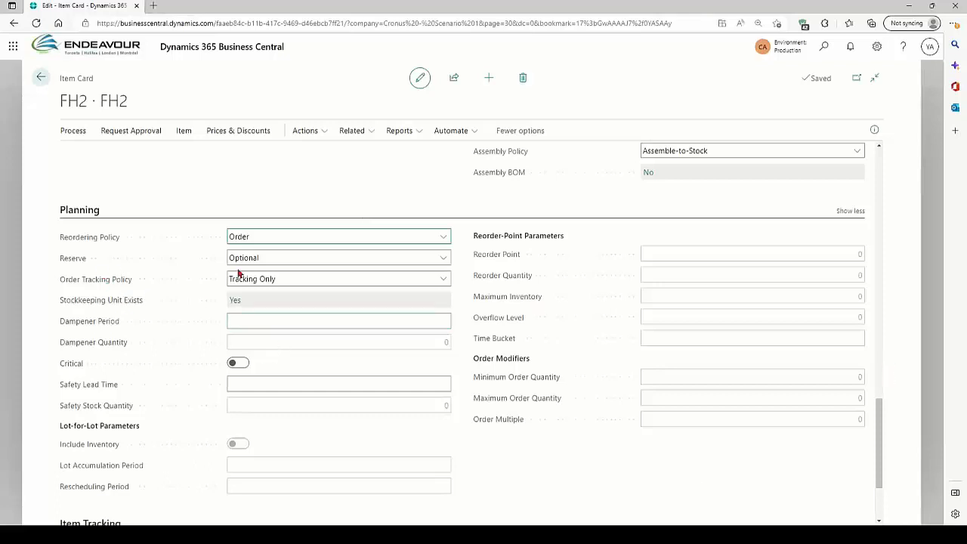
View the Reserve options and examine the Dampener Period and Safety Lead Time fields in the Planning section
click(349, 261)
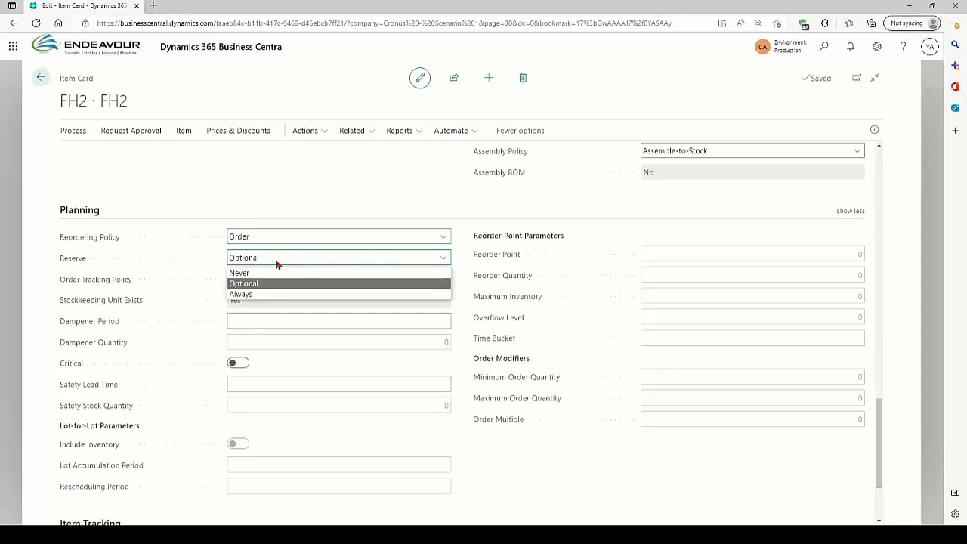
click(118, 266)
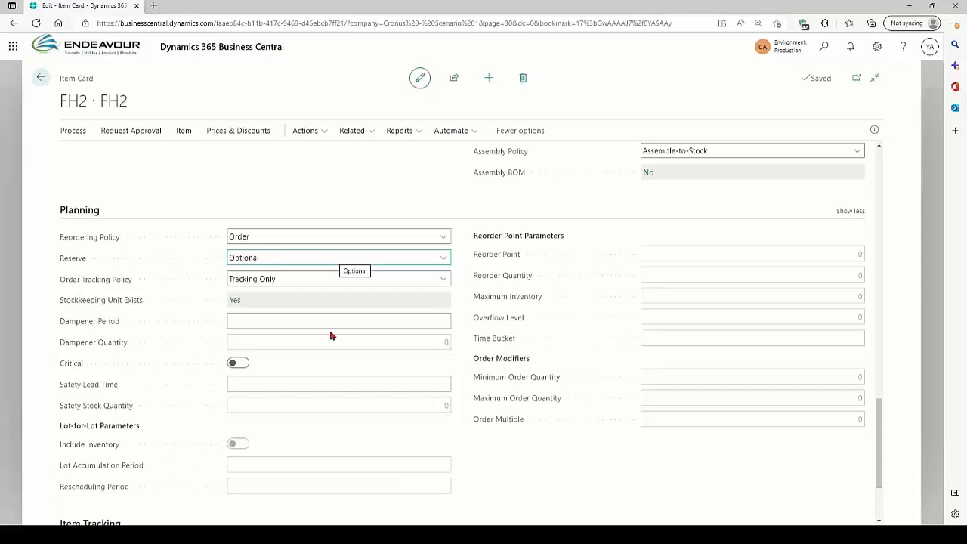
click(410, 323)
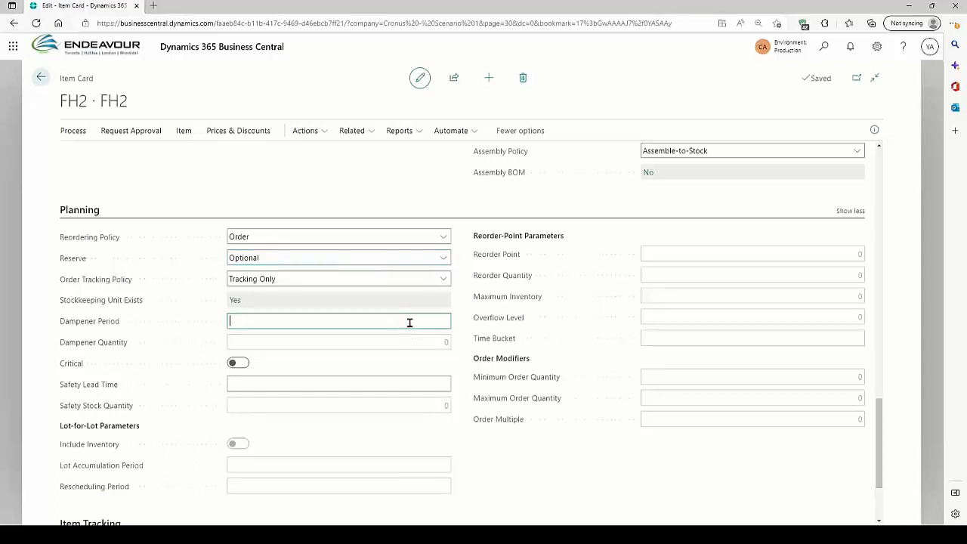
click(401, 386)
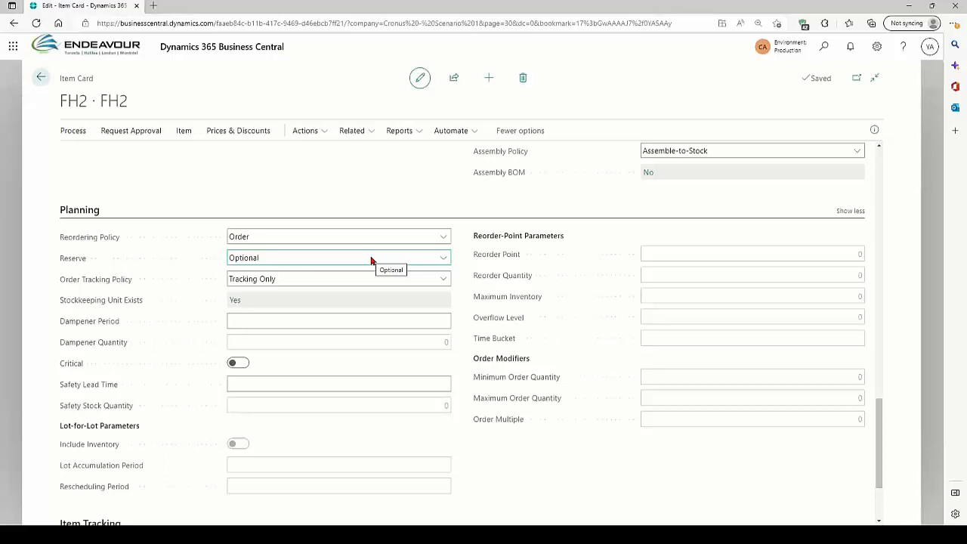
Try Fixed Reorder Qty. as the Reordering Policy and examine the Reorder Quantity field and the other policy options
click(394, 236)
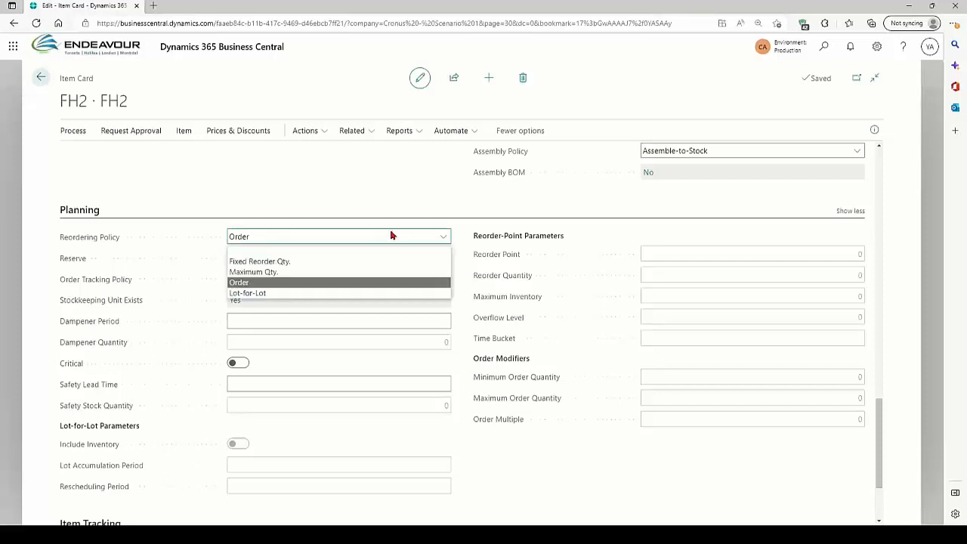
click(321, 262)
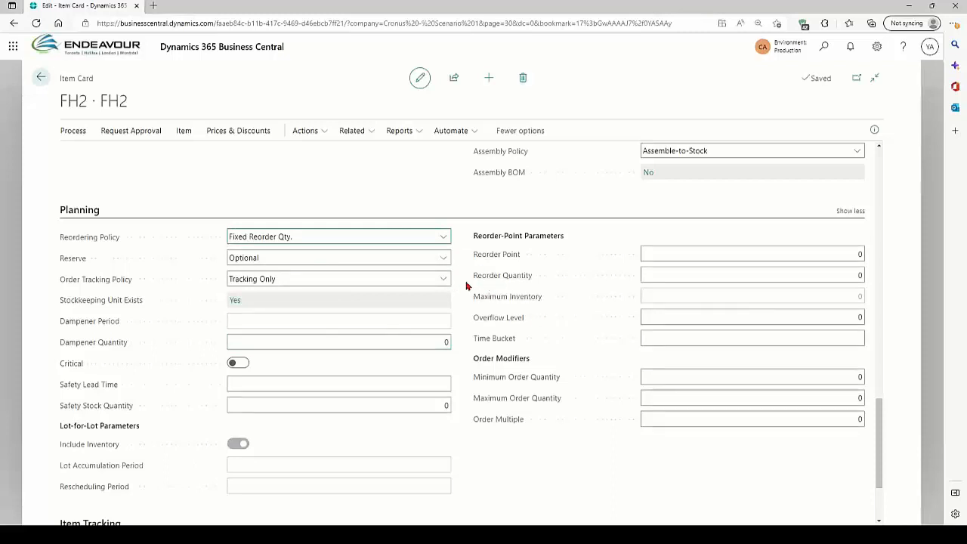
click(850, 276)
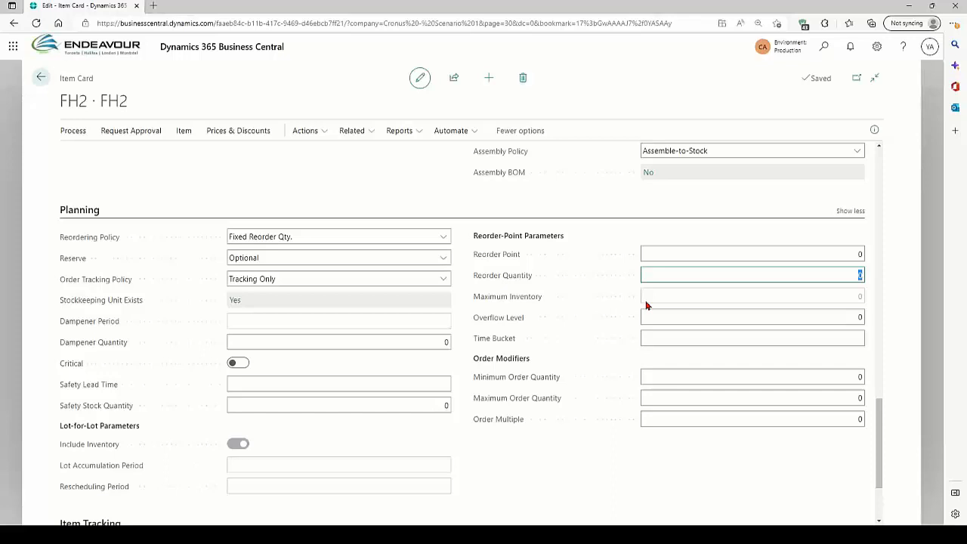
click(442, 239)
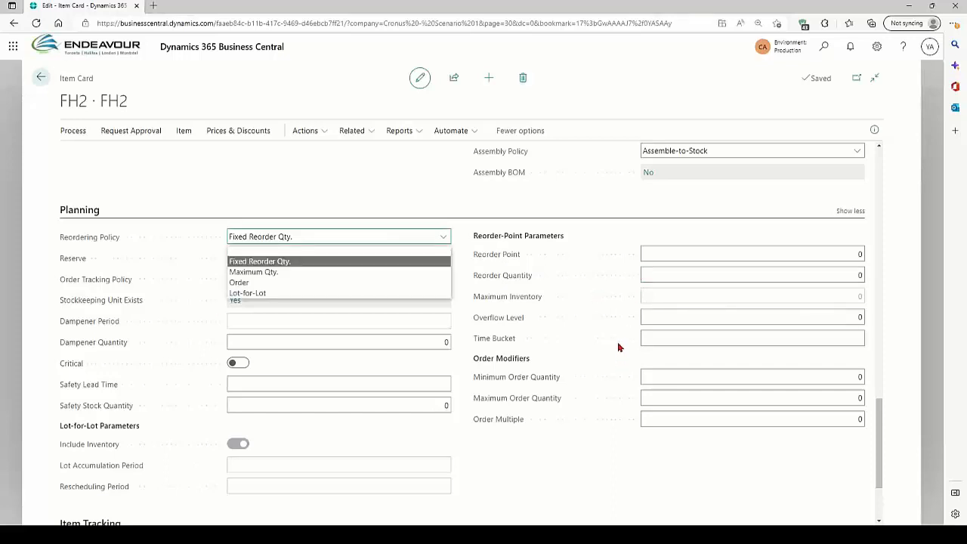
click(637, 302)
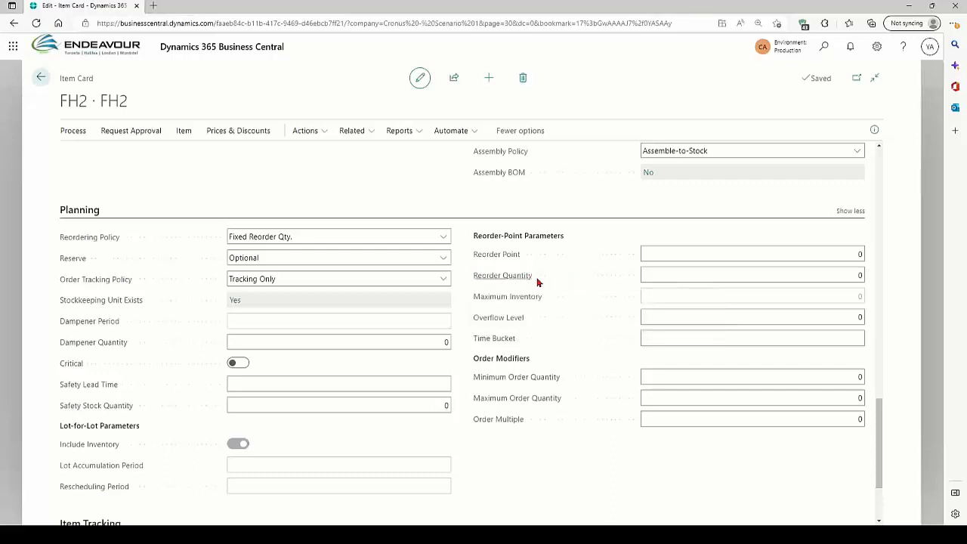
Try Maximum Qty. as the Reordering Policy and select the Maximum Inventory field
click(442, 240)
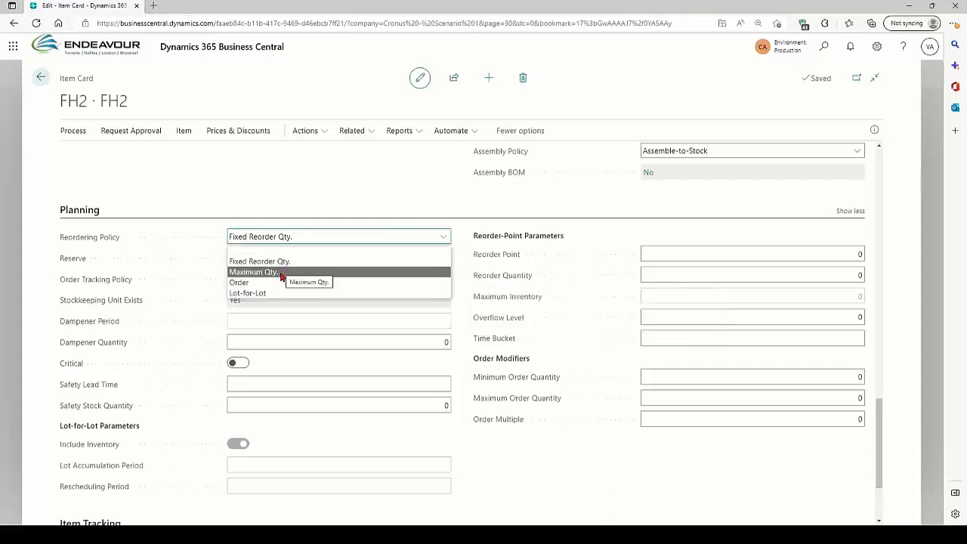
click(280, 273)
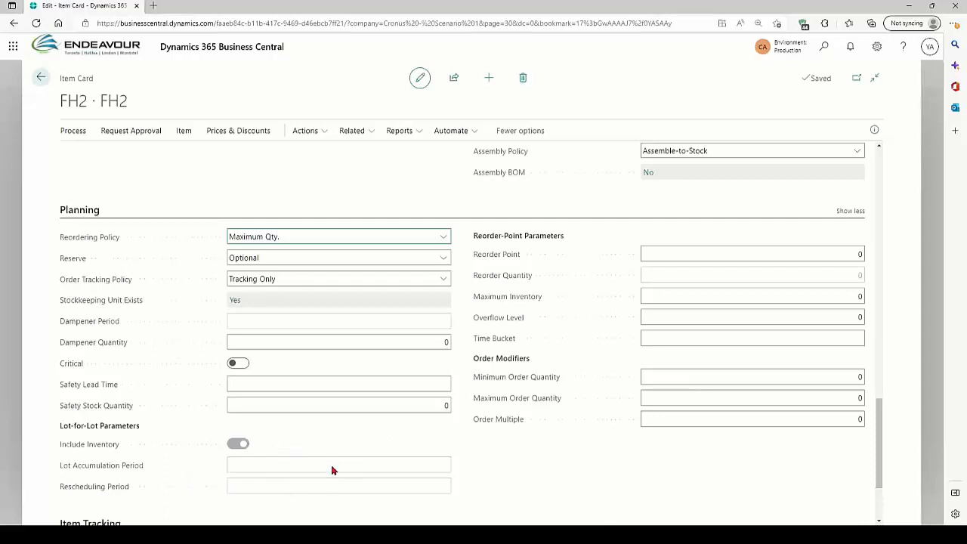
click(645, 296)
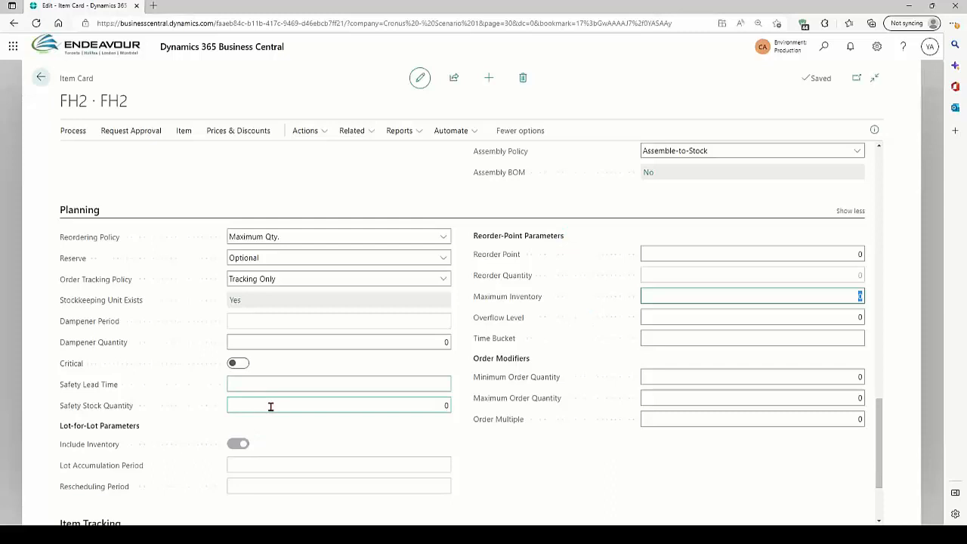
Set the Reordering Policy of item FH2 back to Lot-for-Lot
click(442, 237)
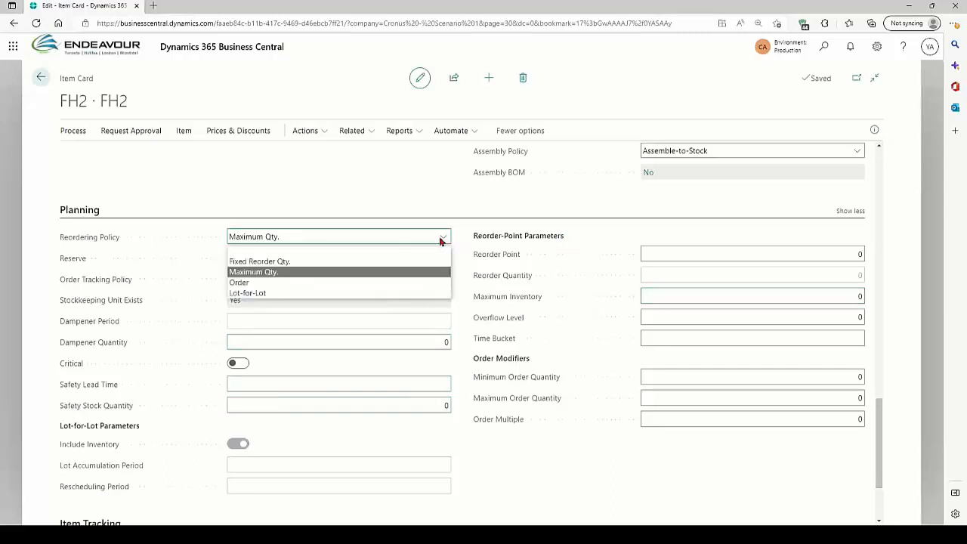
click(341, 294)
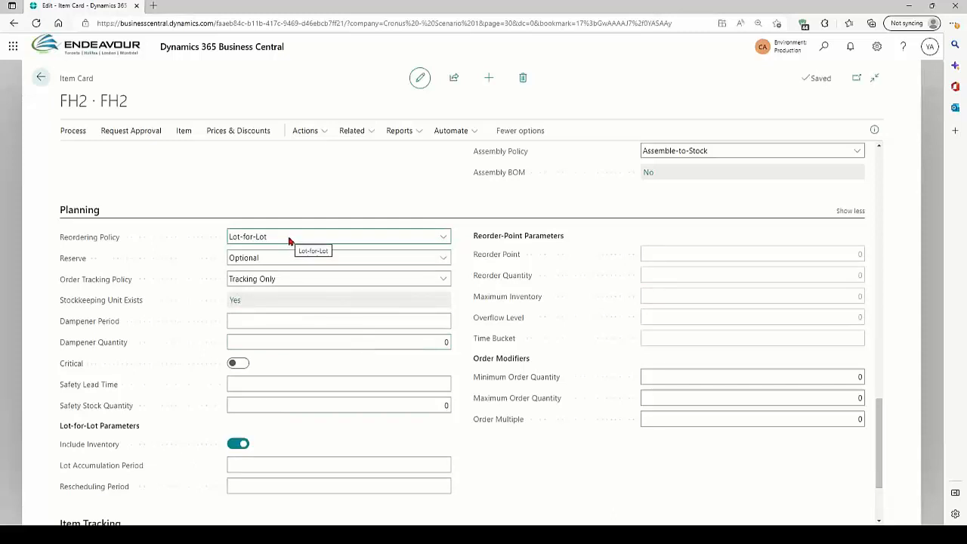
scroll(476, 362, down, 1)
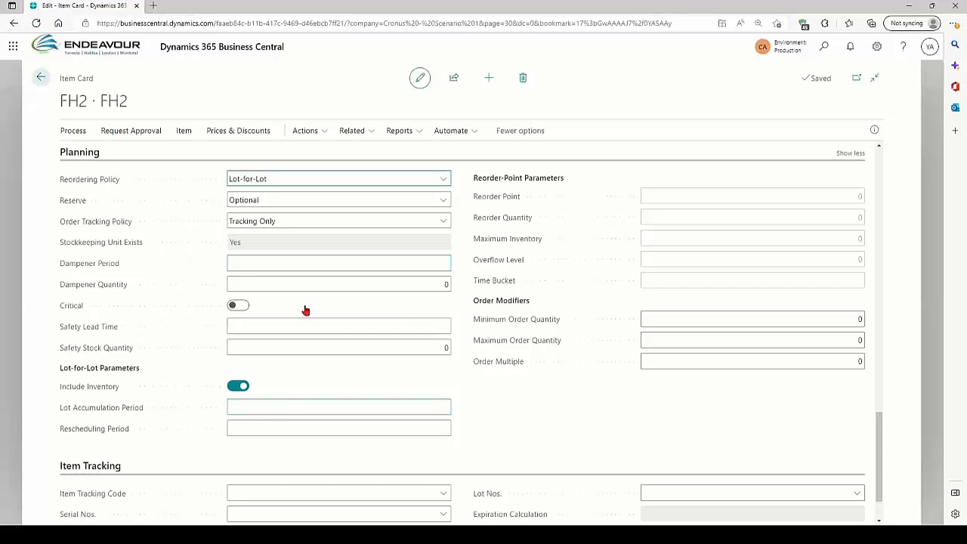
Open the stockkeeping units related to item FH2 and open the card for the TORONTO location
click(369, 131)
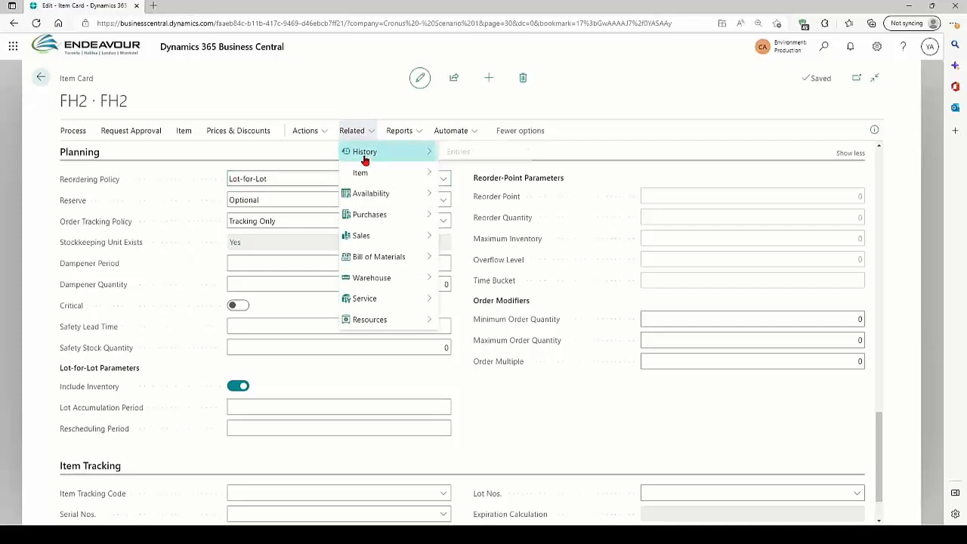
mouse_move(401, 283)
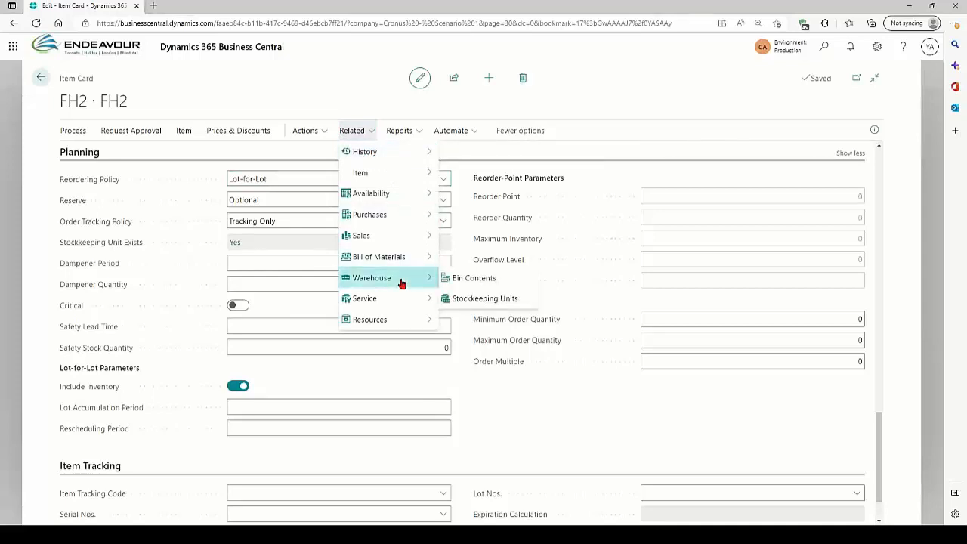
click(119, 424)
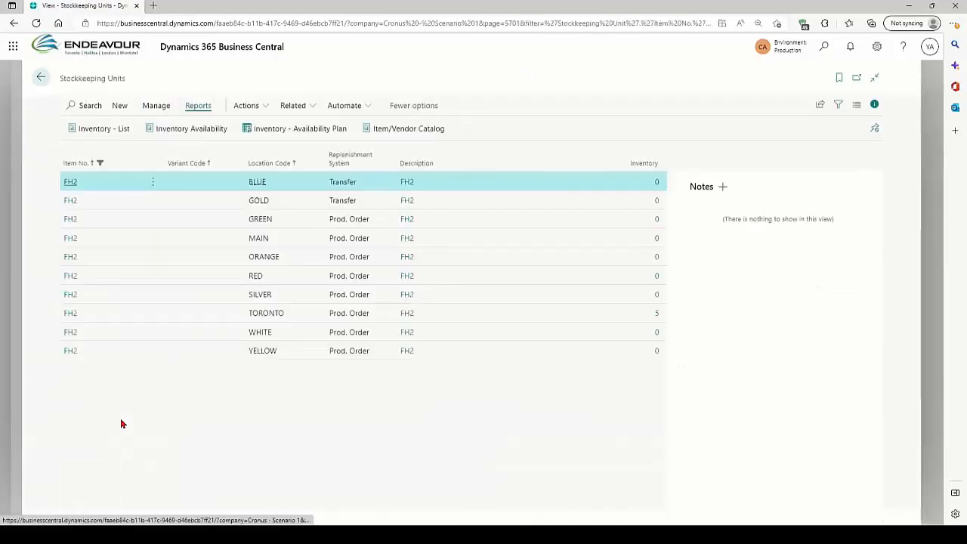
click(68, 318)
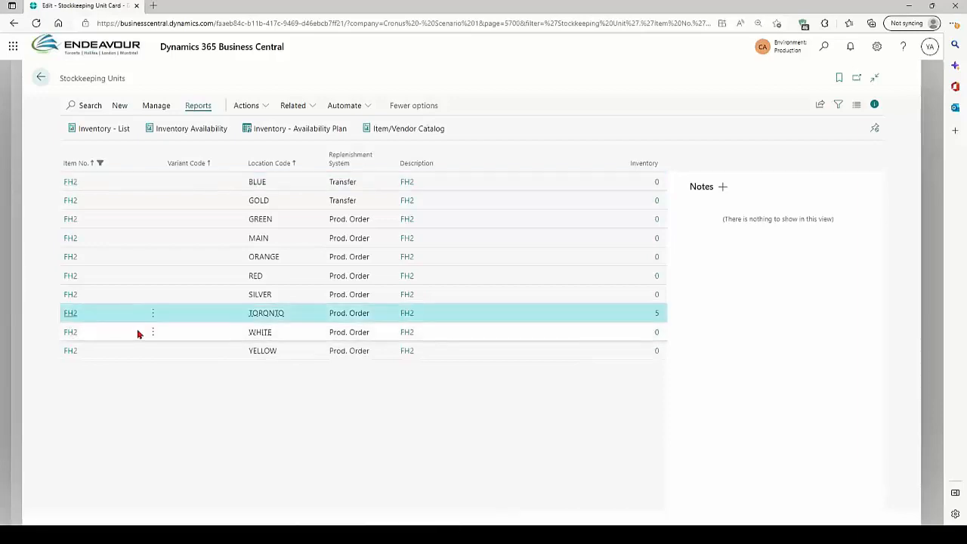
Examine the replenishment and planning settings on the TORONTO stockkeeping unit card and return to the Stockkeeping Units list
scroll(540, 383, down, 5)
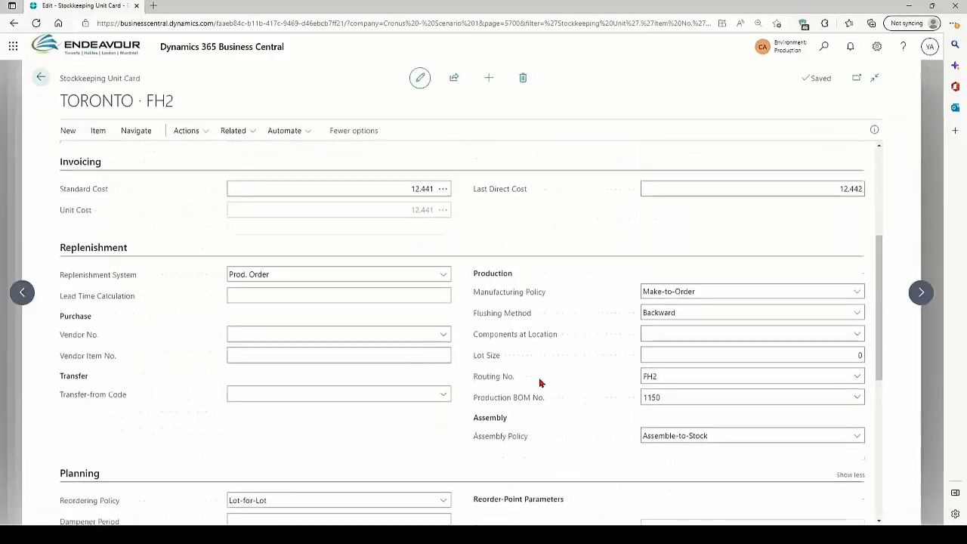
scroll(540, 383, down, 3)
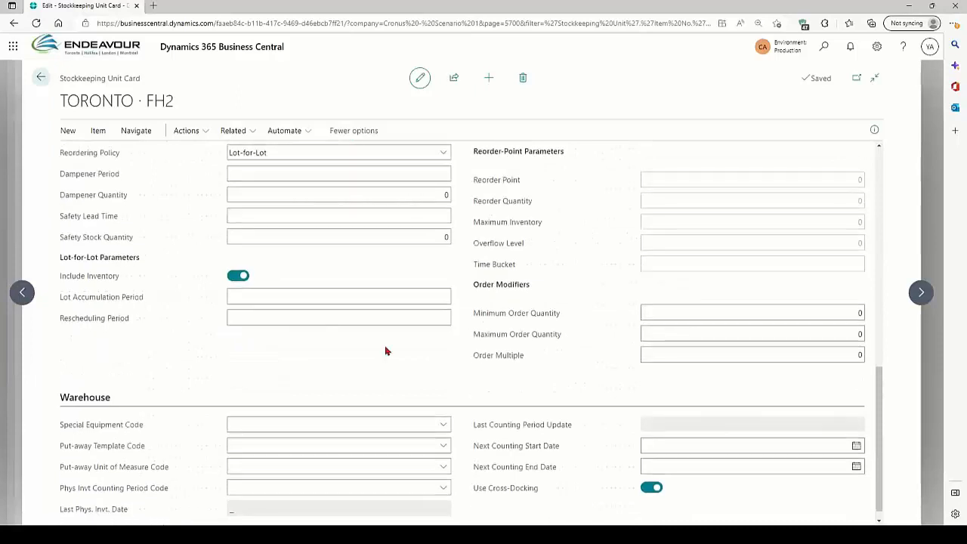
scroll(384, 363, up, 3)
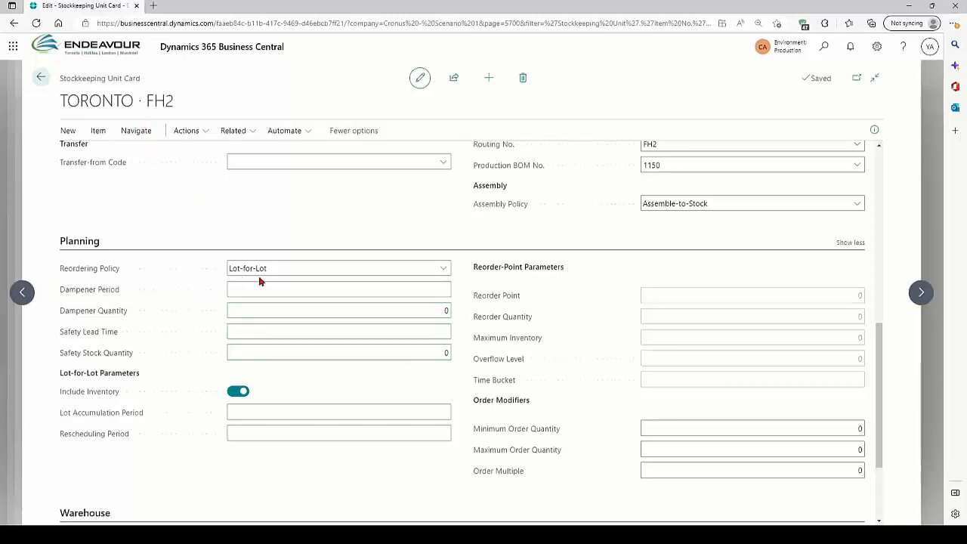
scroll(244, 354, up, 3)
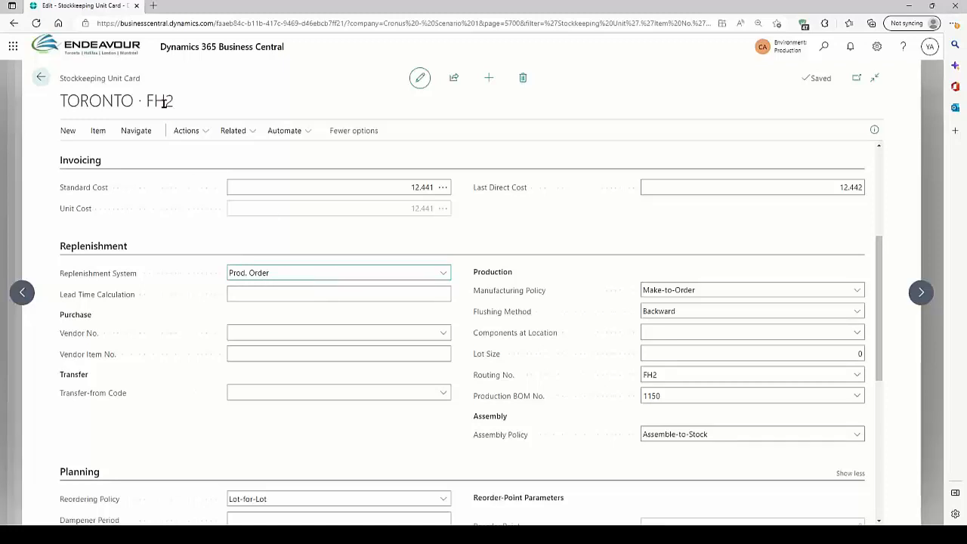
click(41, 78)
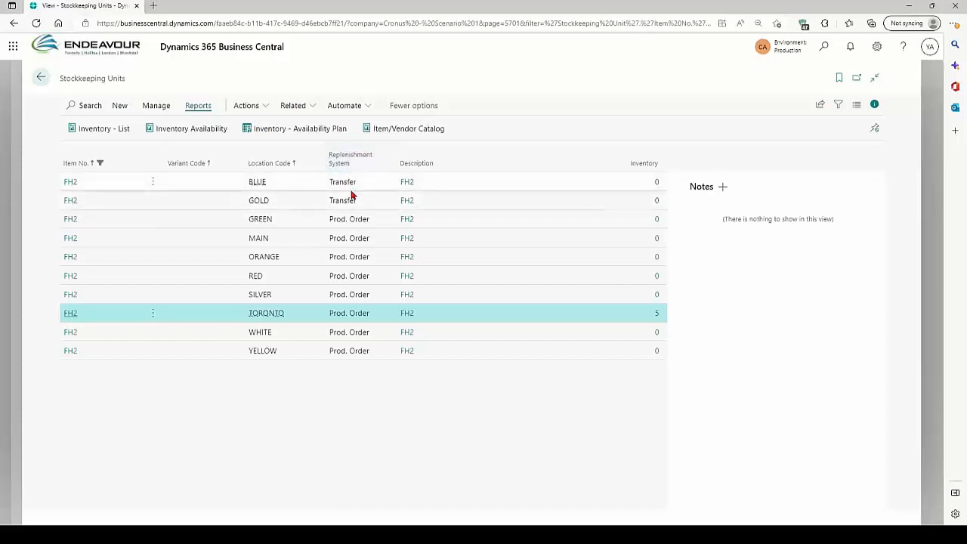
Examine the transfer replenishment and planning settings on the BLUE stockkeeping unit card of item FH2 and return to the list
click(76, 189)
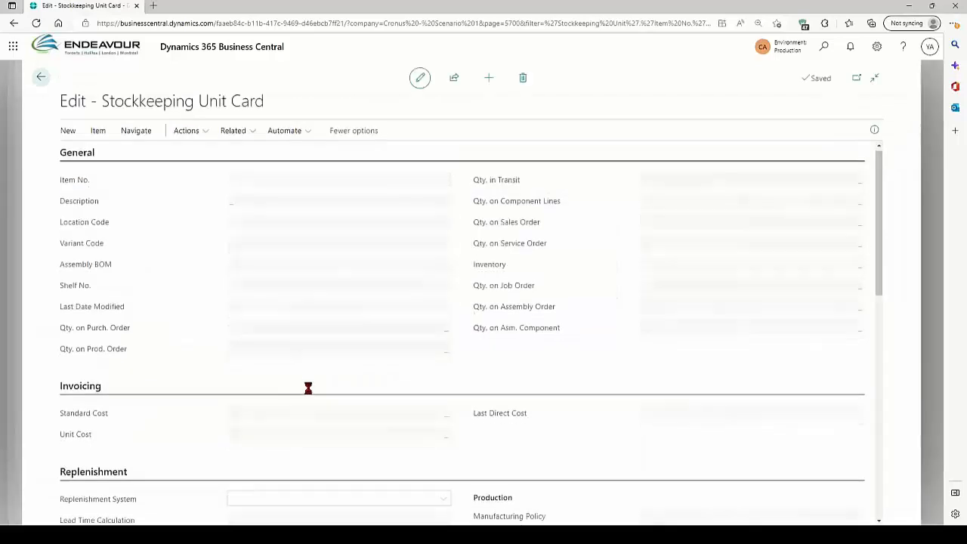
scroll(309, 387, down, 5)
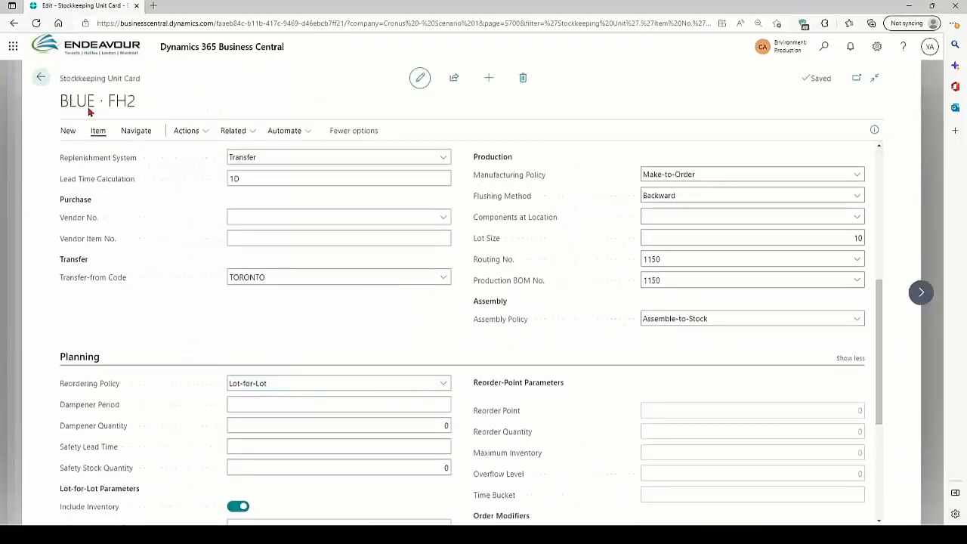
scroll(292, 384, down, 2)
click(309, 415)
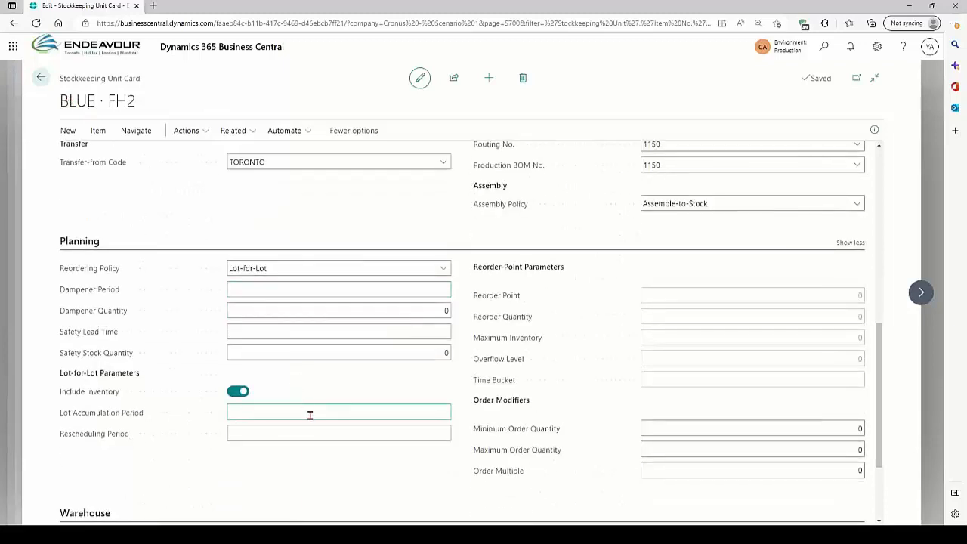
scroll(310, 414, up, 2)
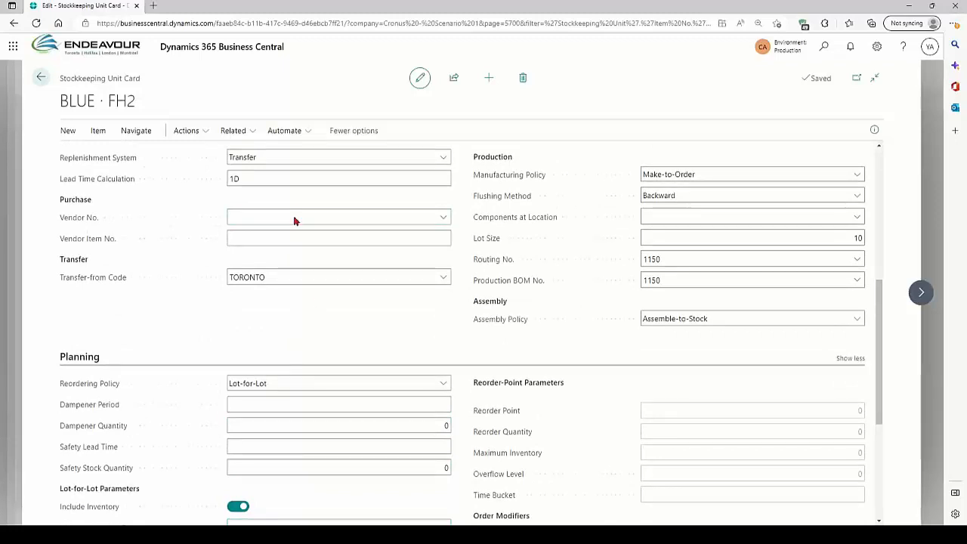
click(281, 278)
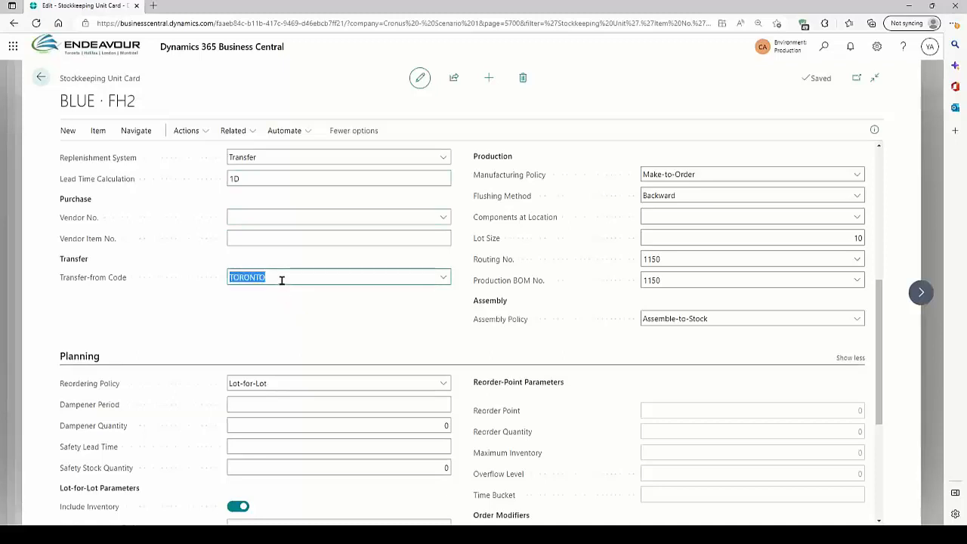
click(88, 104)
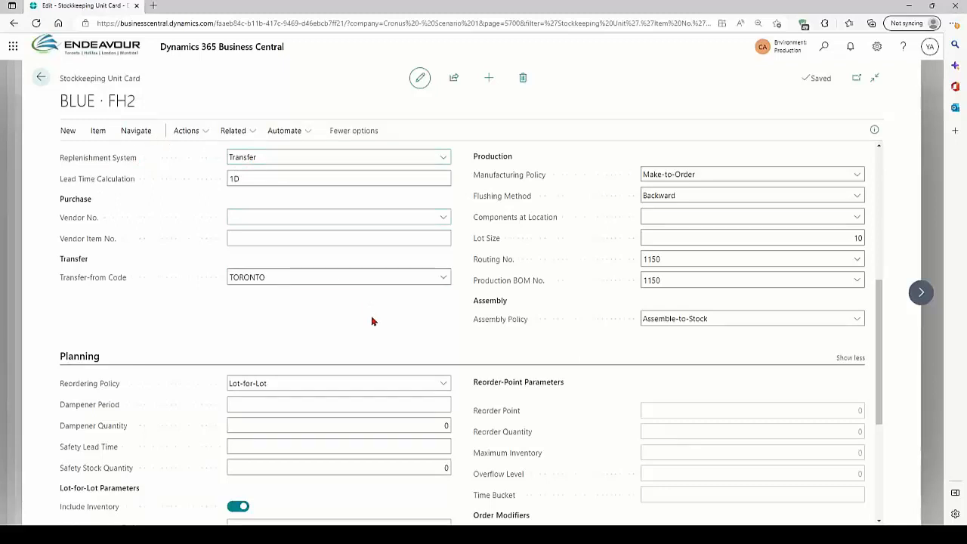
key(Escape)
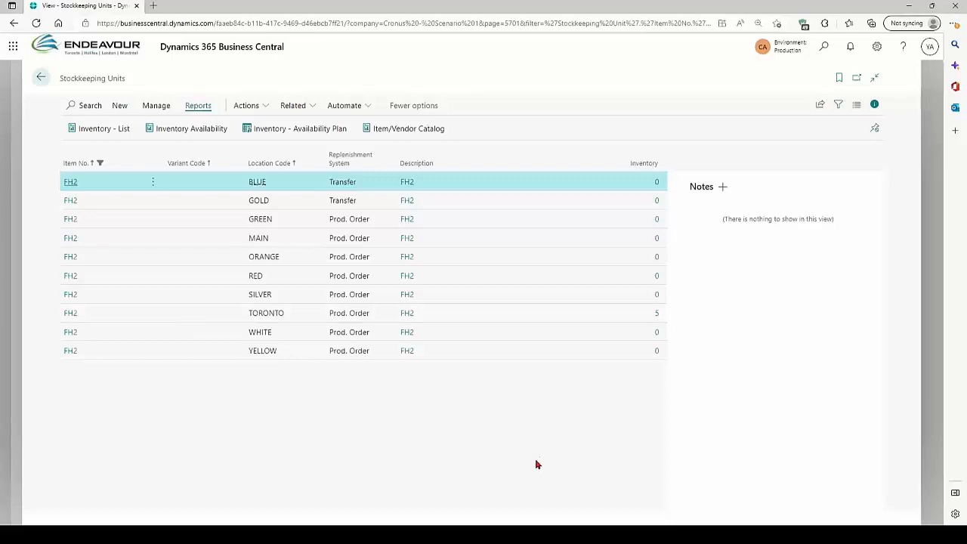
Search for "demand", go to the Demand Forecasts list and open the 2023-A forecast
click(822, 48)
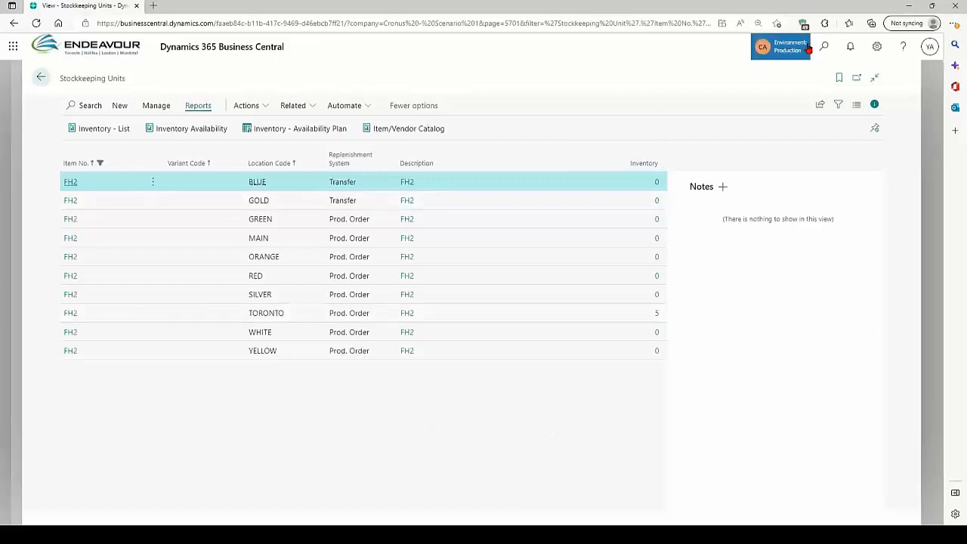
text(demand)
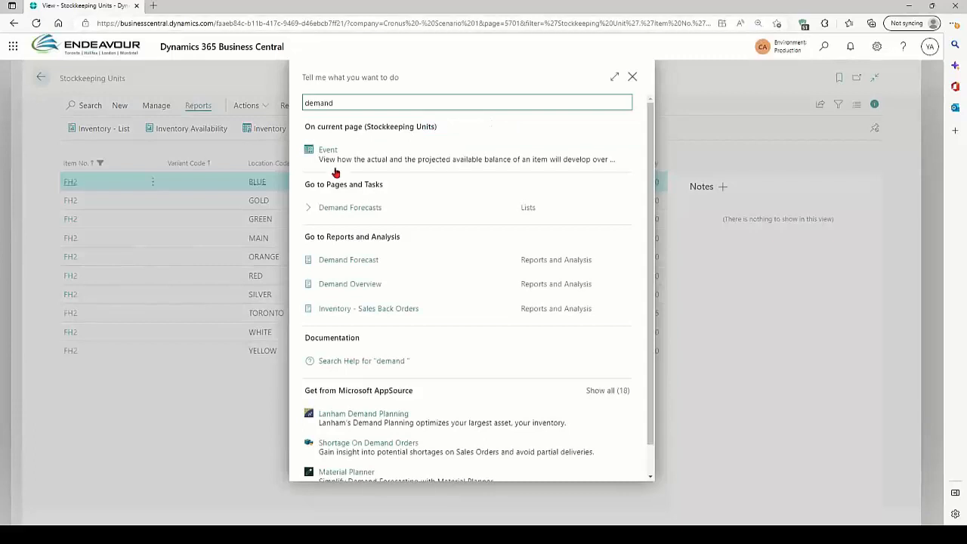
click(400, 207)
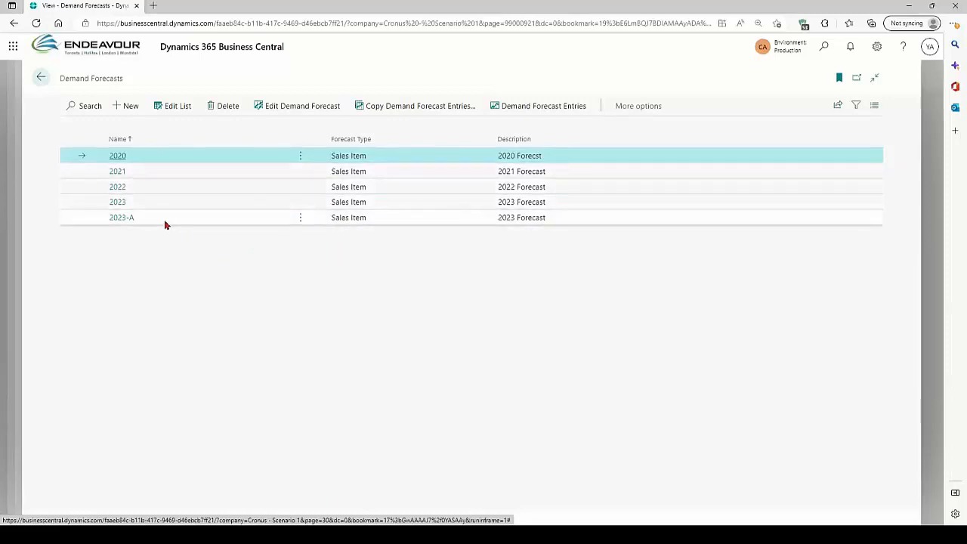
click(115, 224)
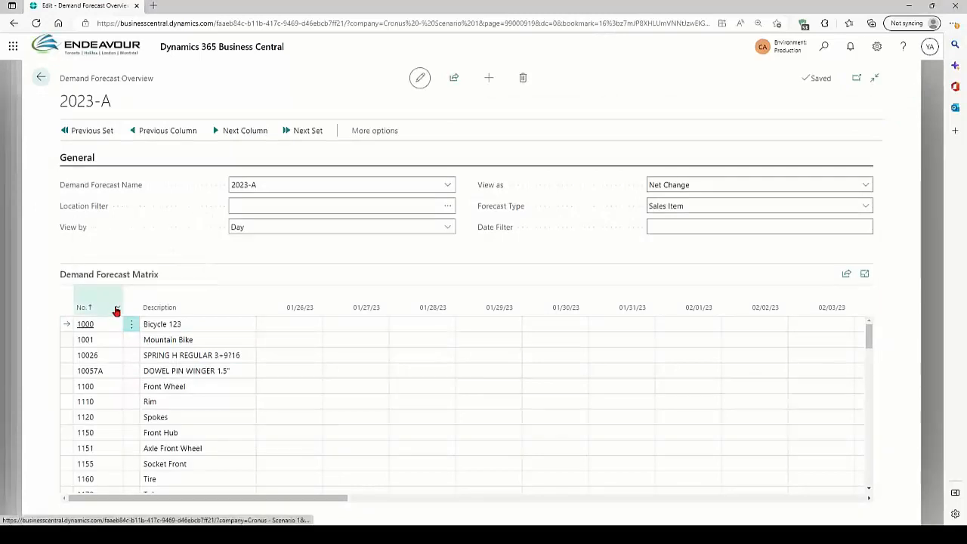
Filter the Demand Forecast Matrix by item number FH2
click(106, 307)
click(96, 370)
text(fh2)
click(534, 327)
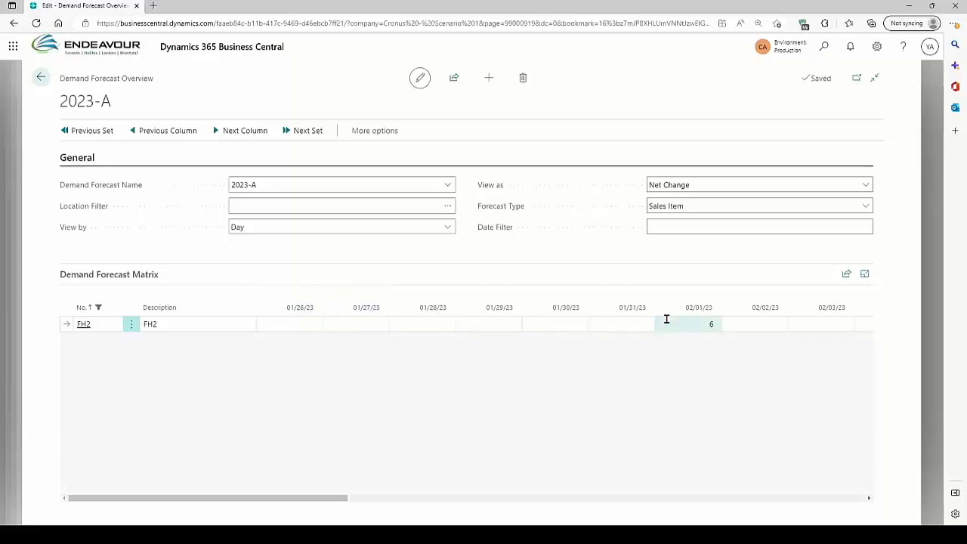
Check the available Forecast Type options and set the 2023-A forecast to be viewed by Month
click(665, 210)
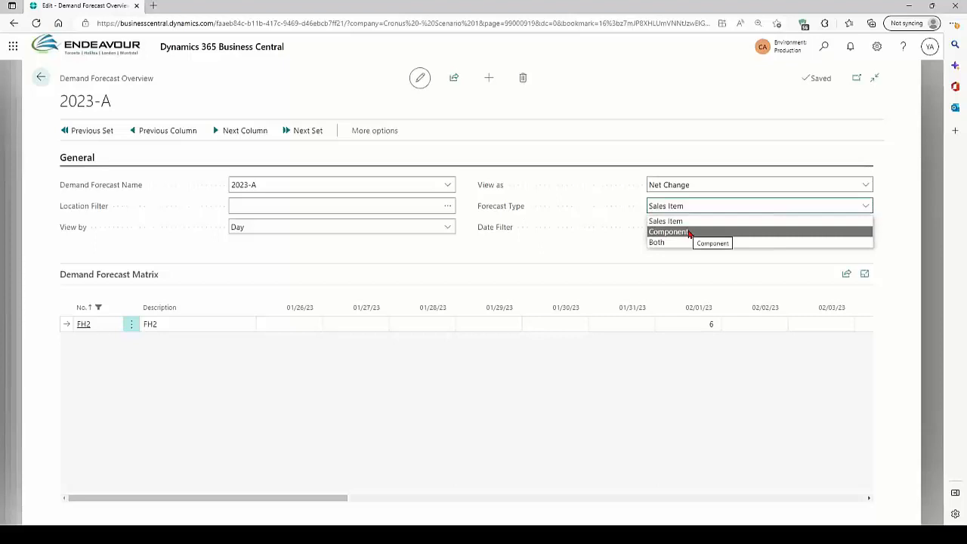
click(686, 208)
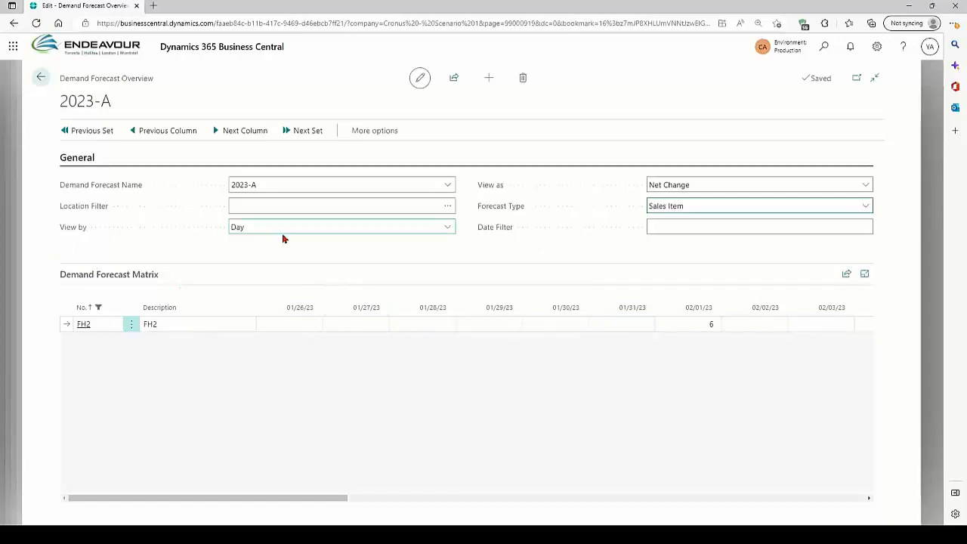
click(449, 231)
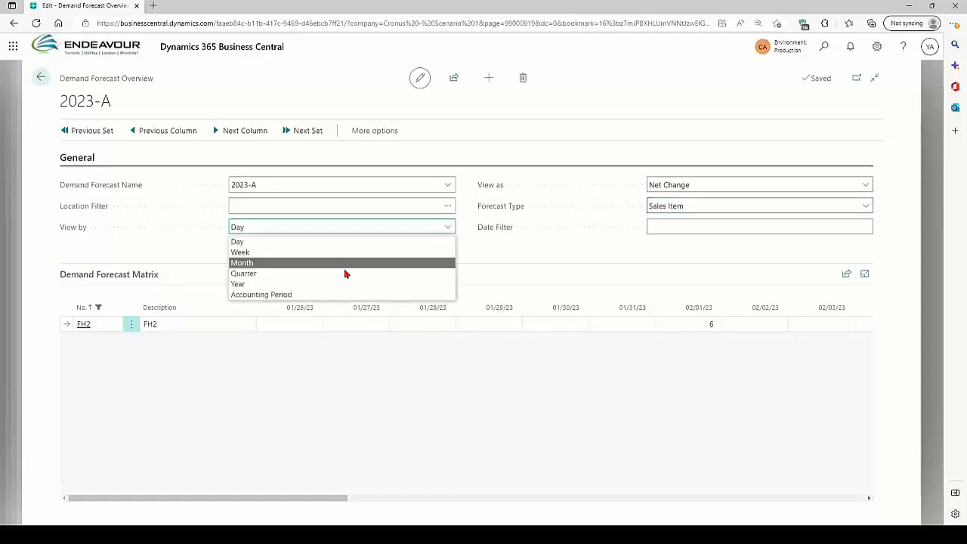
click(300, 264)
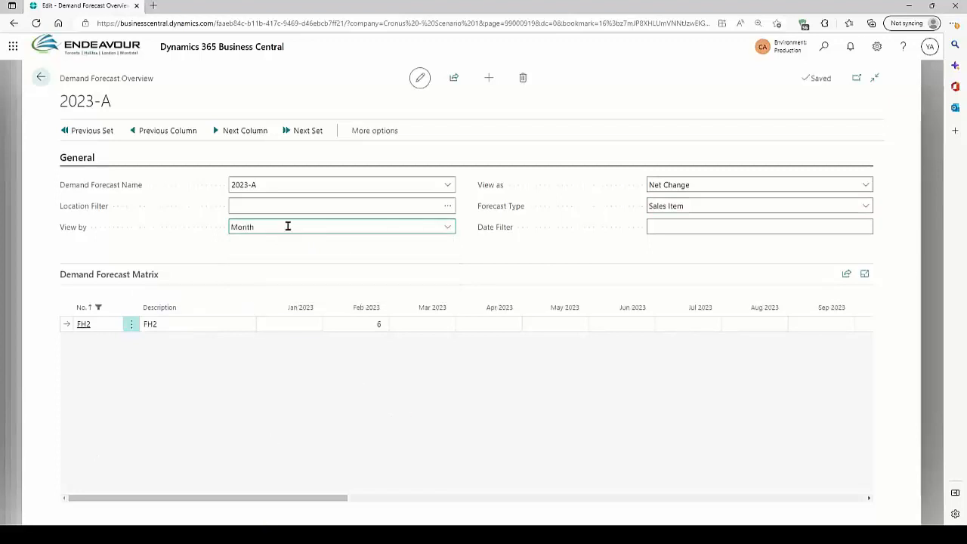
Examine the demand forecast entries behind item FH2's February 2023 quantity and go back to the FH2 item card
click(377, 328)
click(377, 326)
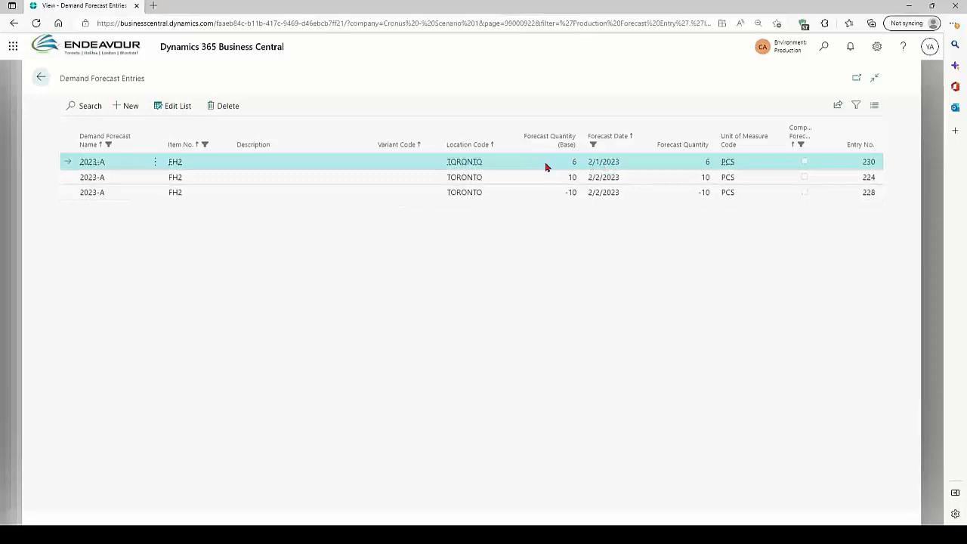
click(42, 79)
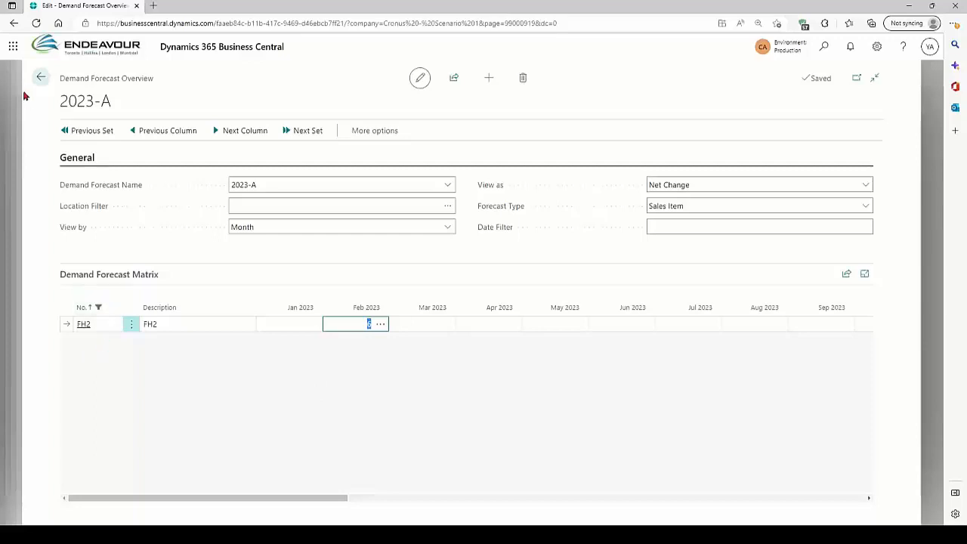
click(40, 77)
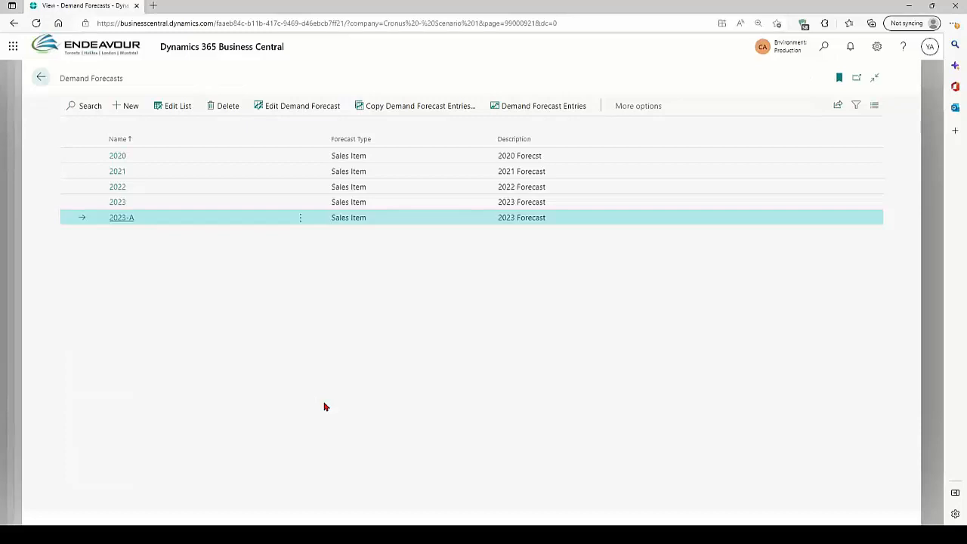
click(40, 77)
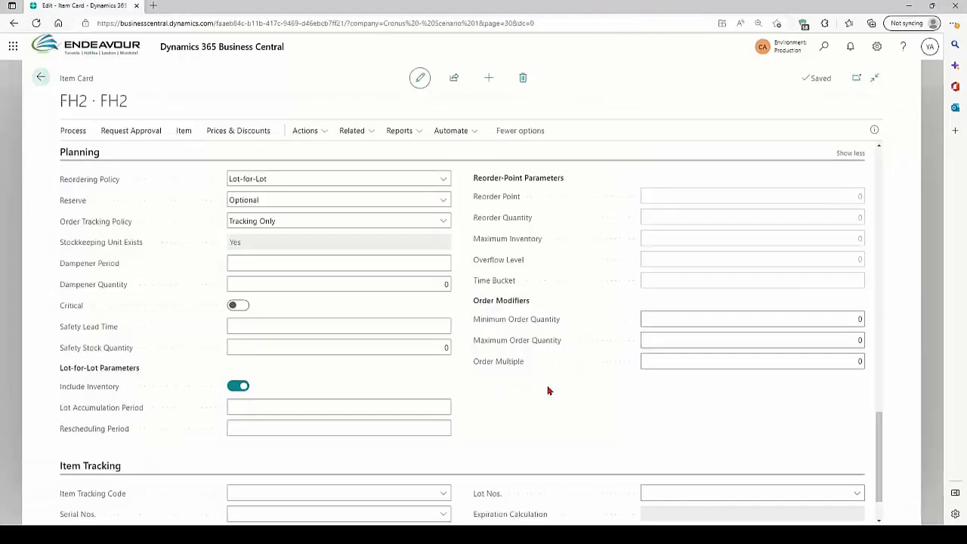
Inspect the item ledger entries behind FH2's Inventory quantity, select the TORONTO entry and close the entries
scroll(523, 396, up, 9)
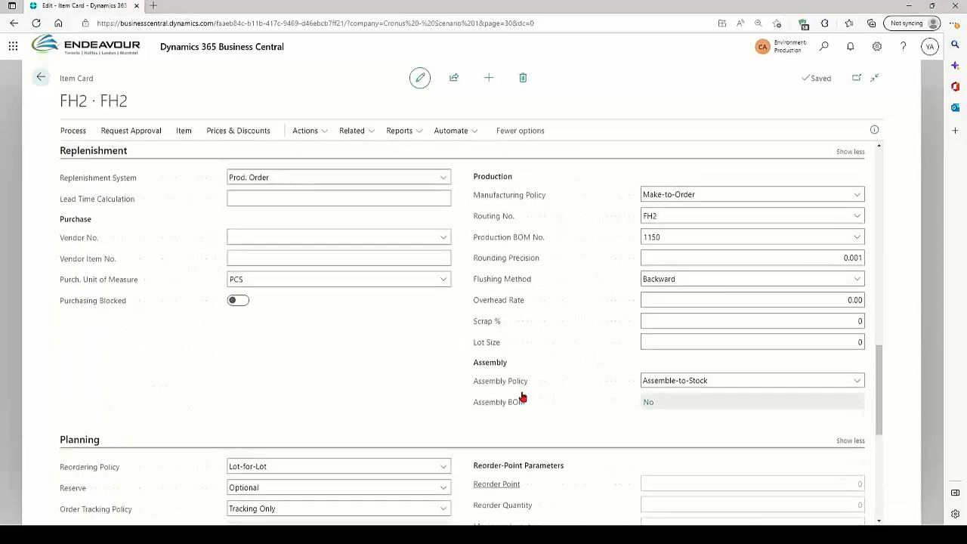
scroll(523, 397, up, 5)
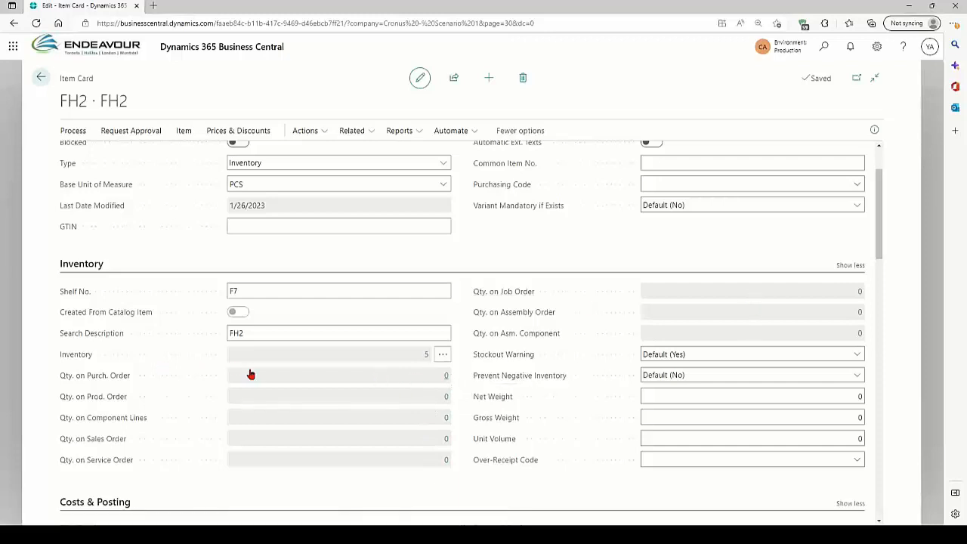
click(428, 356)
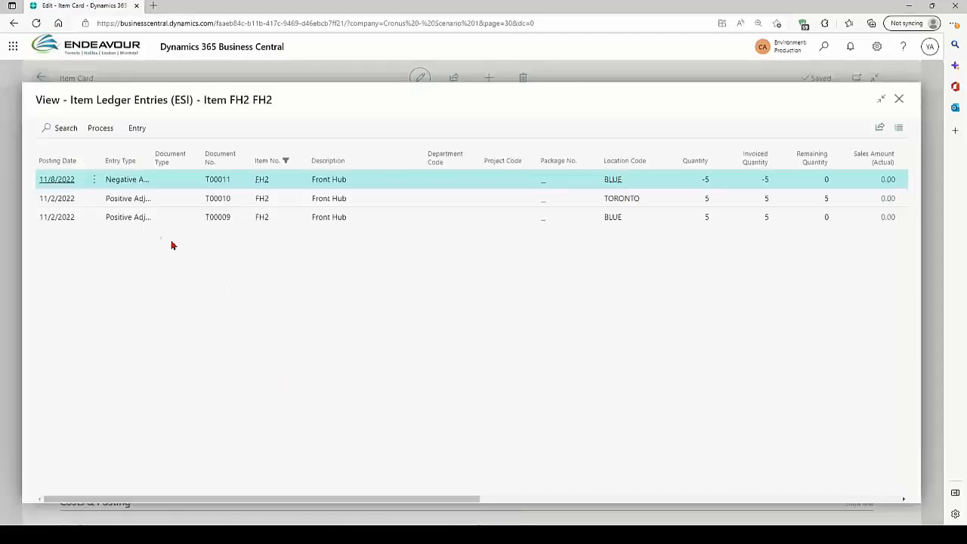
click(534, 198)
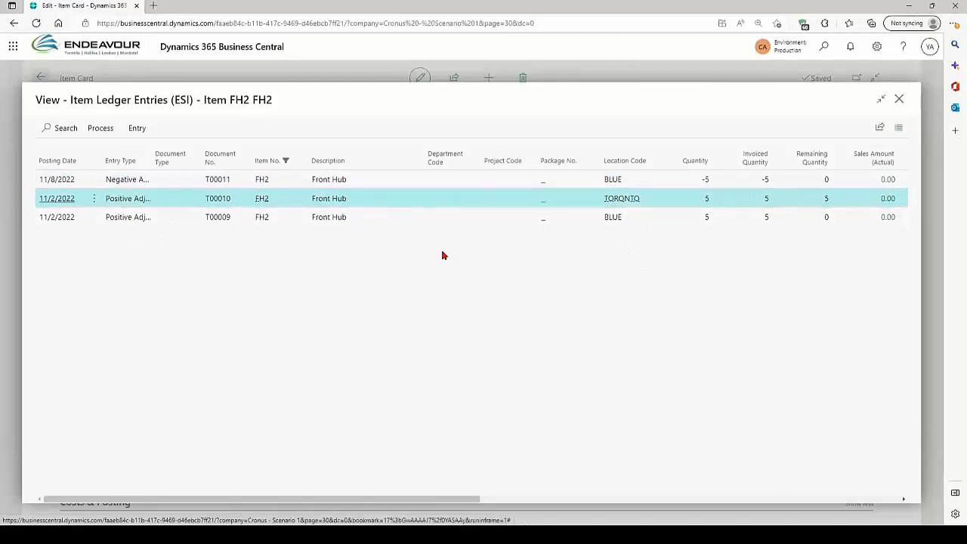
key(Escape)
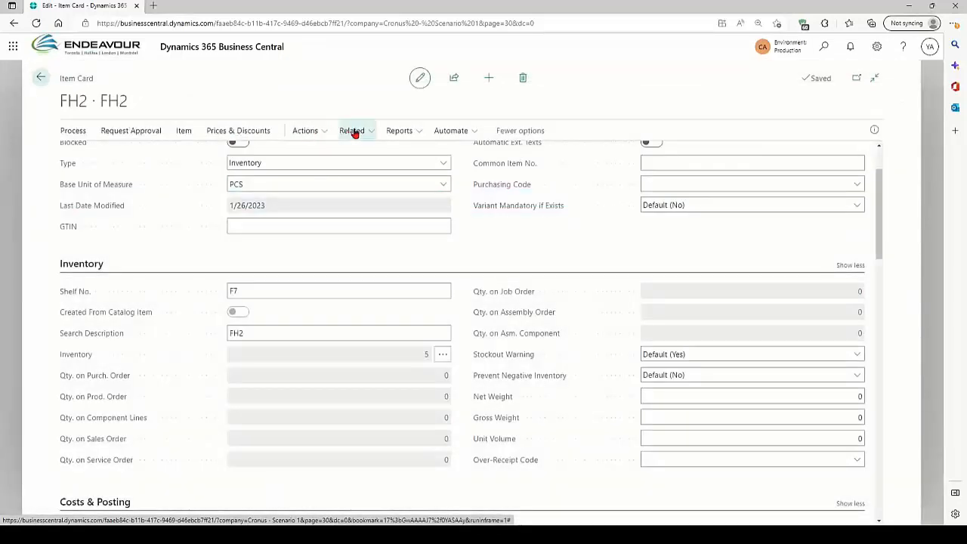
View the availability of item FH2 in Items by Location and return to the item card
click(351, 131)
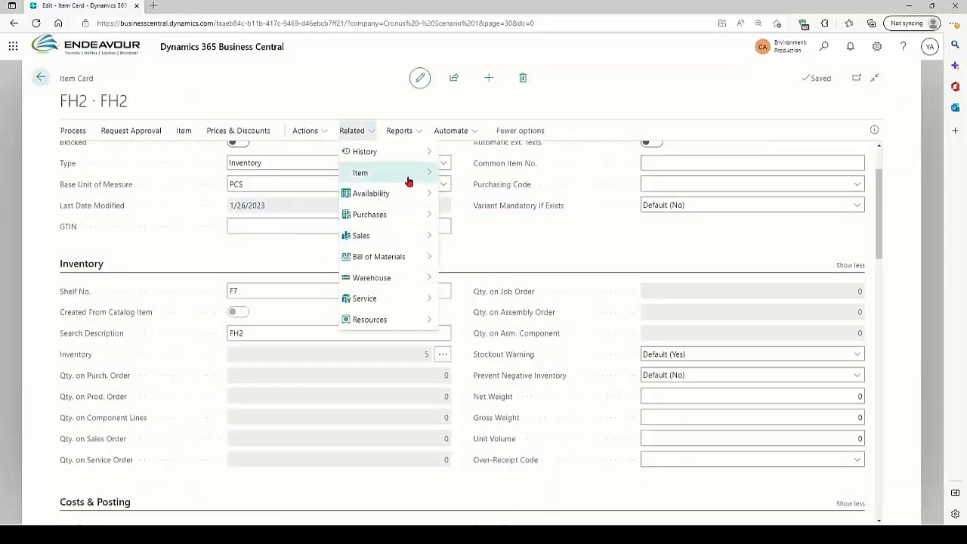
mouse_move(407, 194)
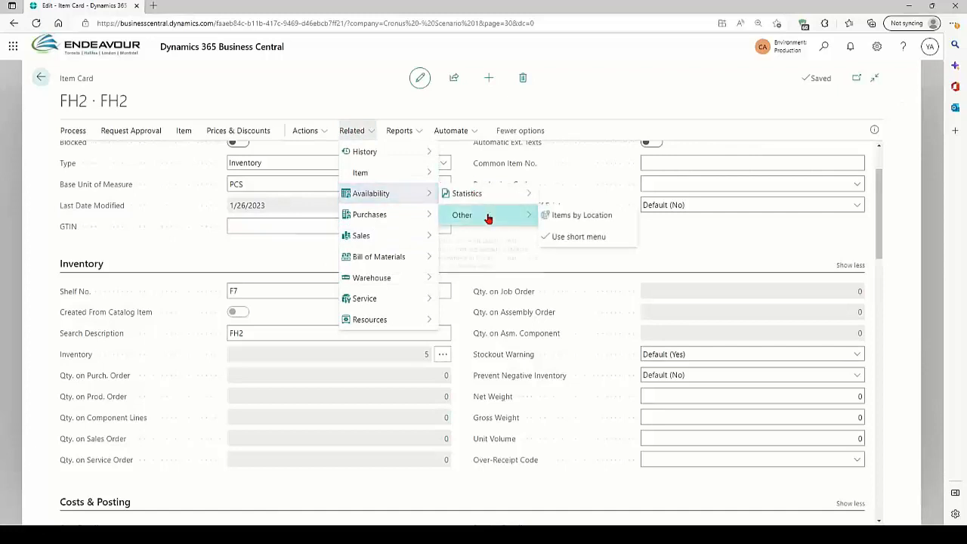
click(326, 313)
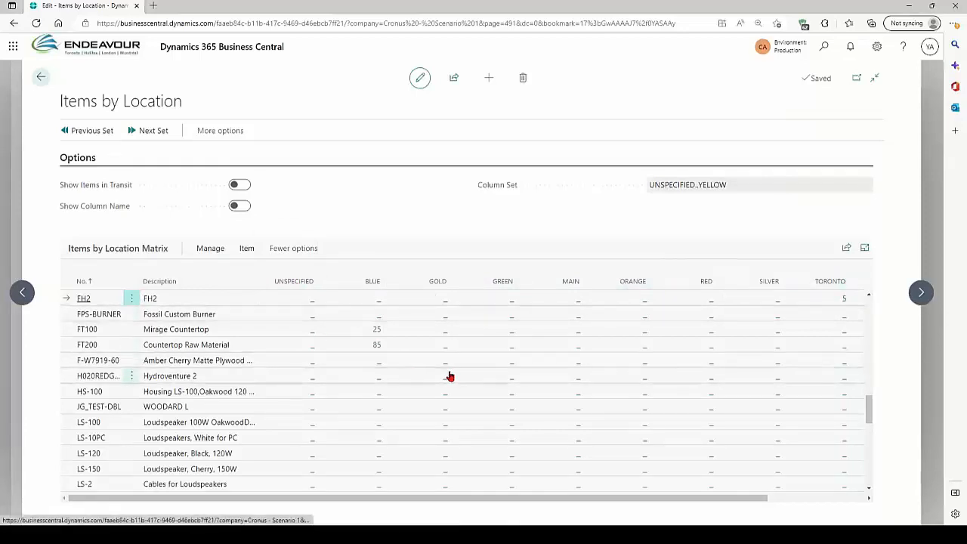
key(Escape)
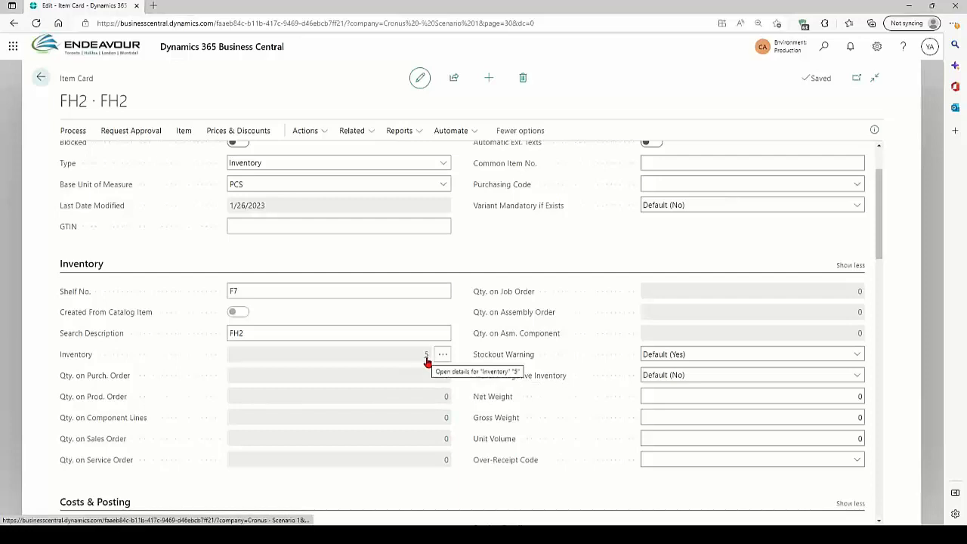
Search for "plann work" and open the Planning Worksheets page
click(826, 55)
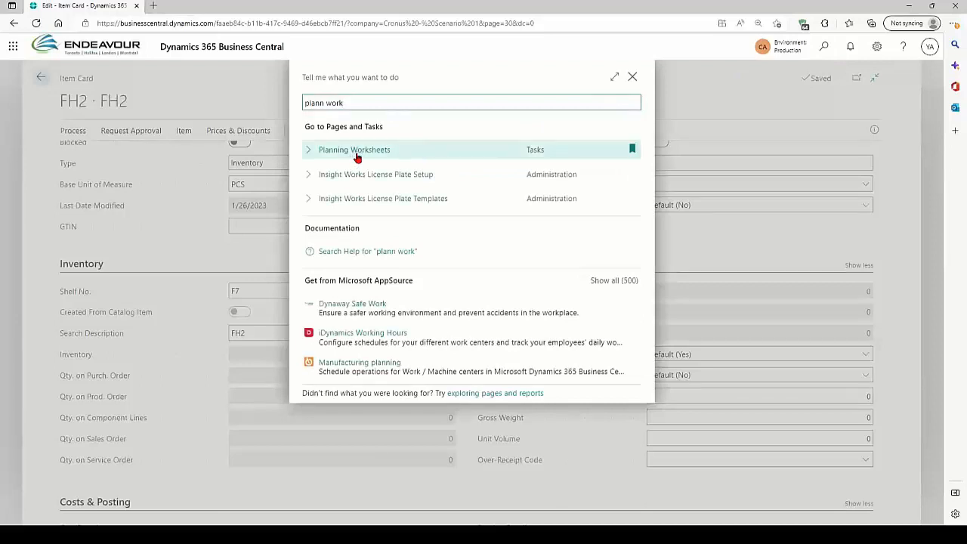
click(357, 155)
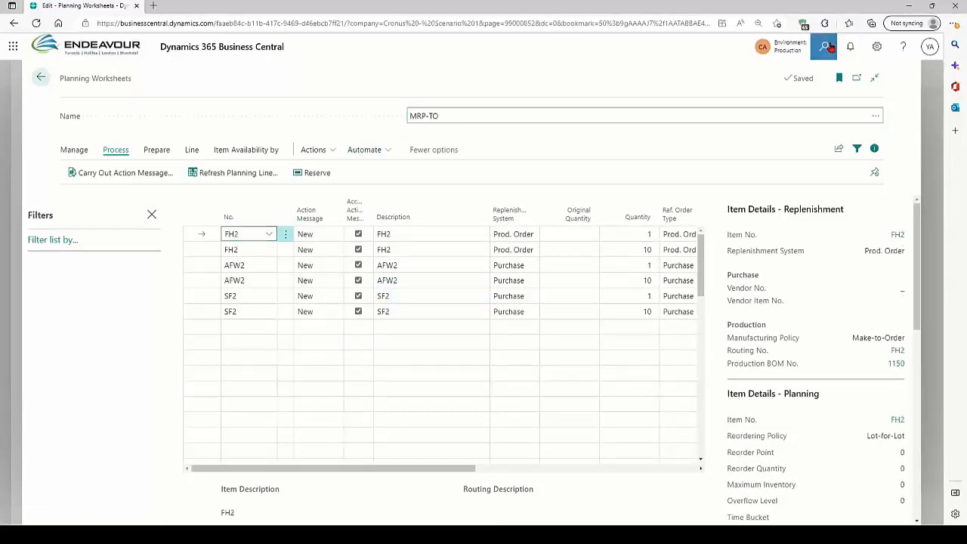
Search for "requ", view the DEFAULT requisition worksheet and return to the Planning Worksheets page
click(851, 48)
text(rec)
text(u)
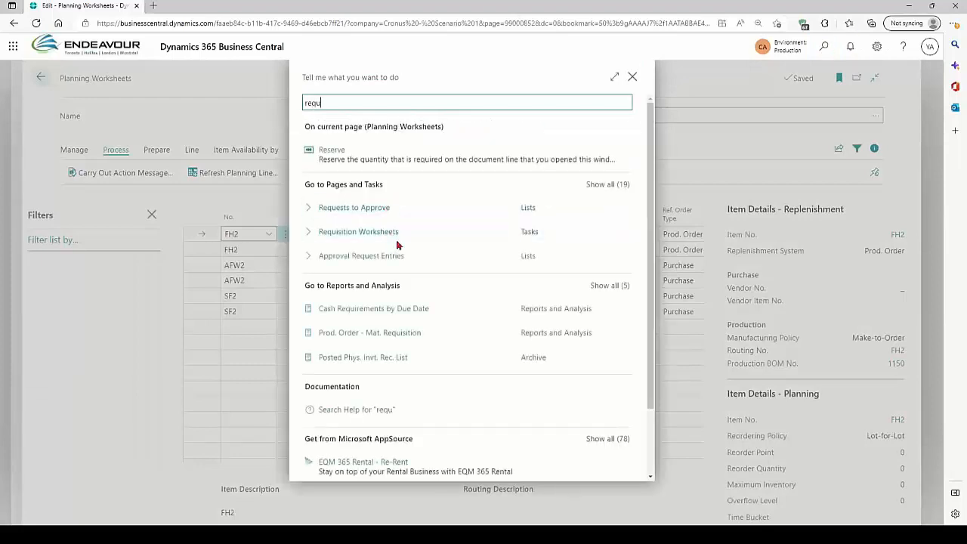
click(389, 233)
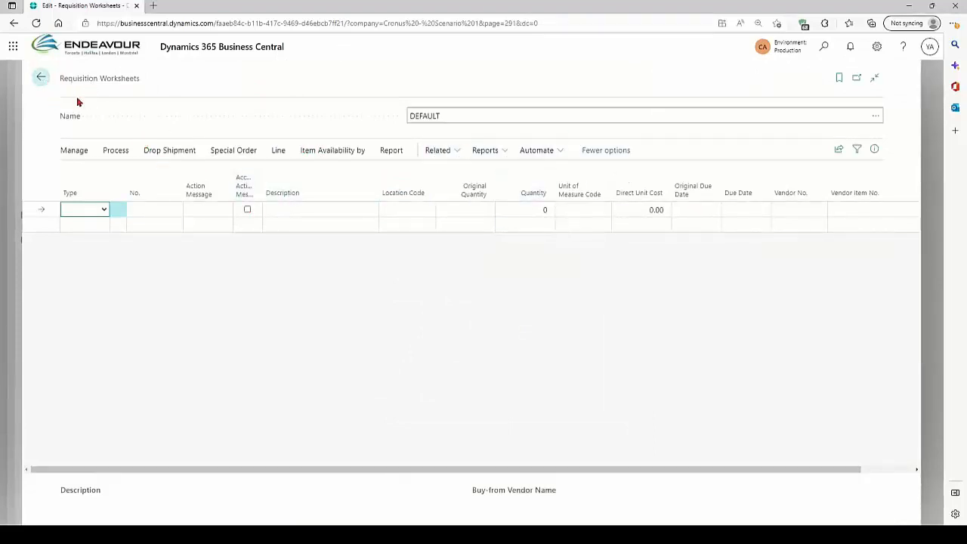
click(42, 79)
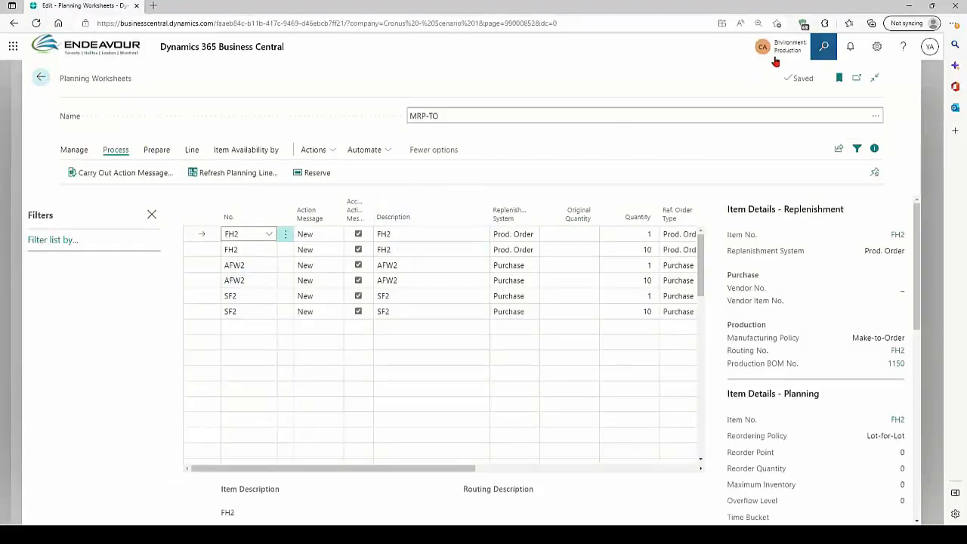
Search for "plann", open Order Planning, view the Show Demand as options and return to the Planning Worksheets page
key(alt+q)
text(plann)
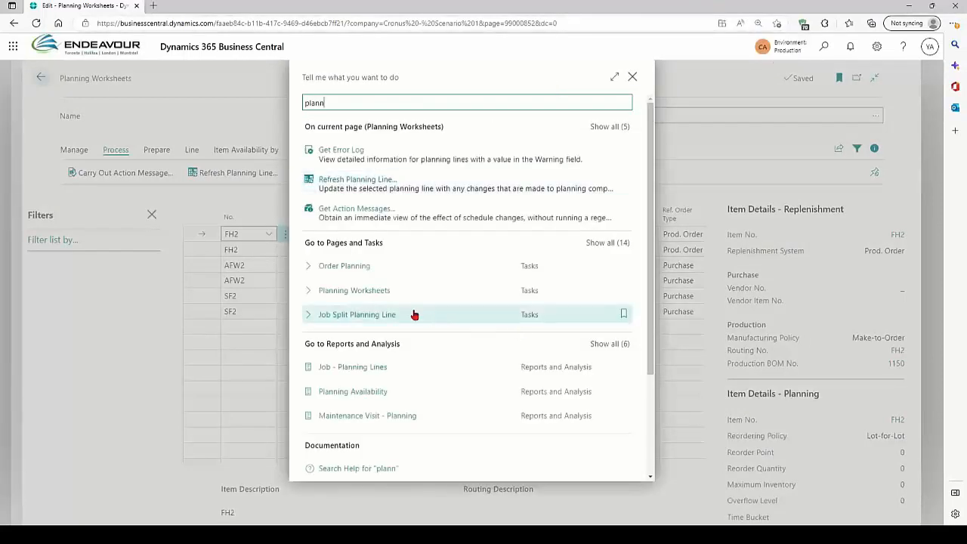
click(383, 268)
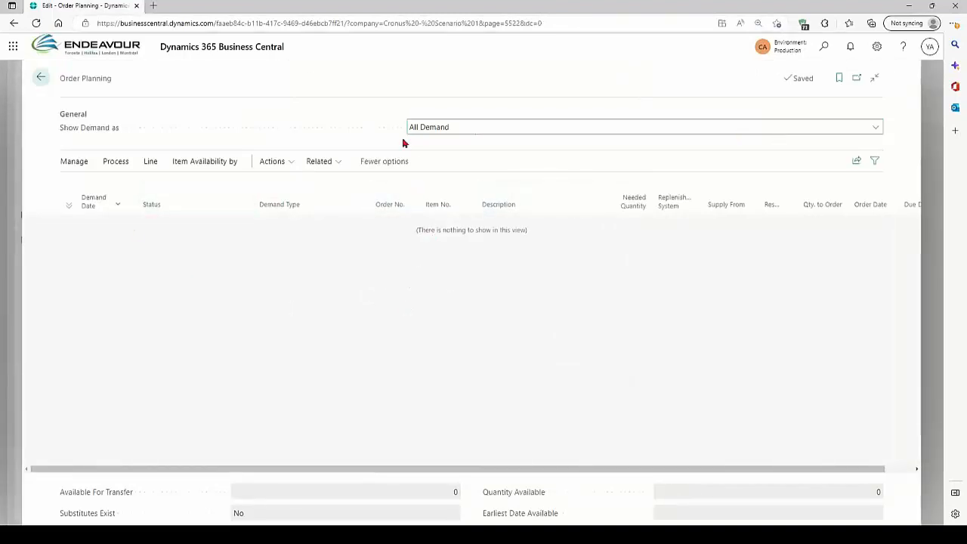
click(658, 134)
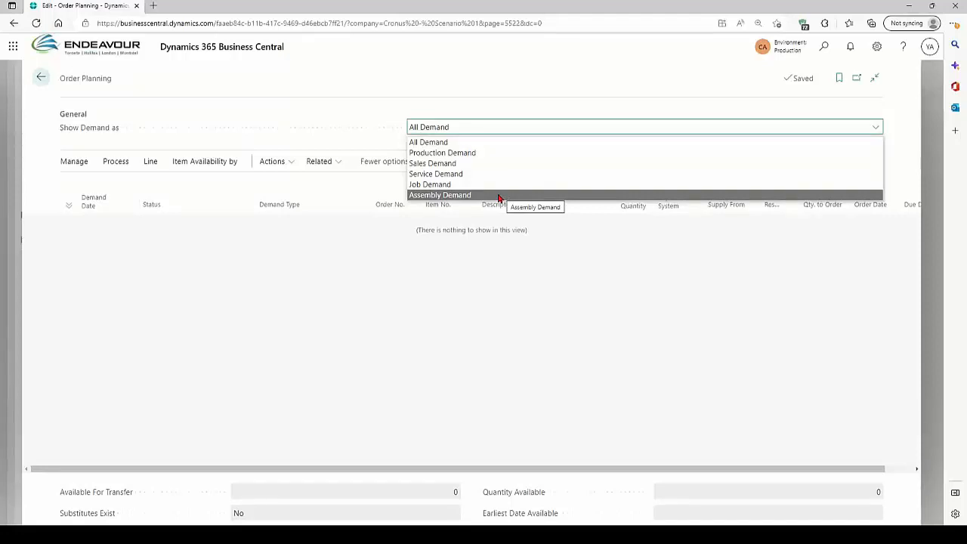
click(146, 109)
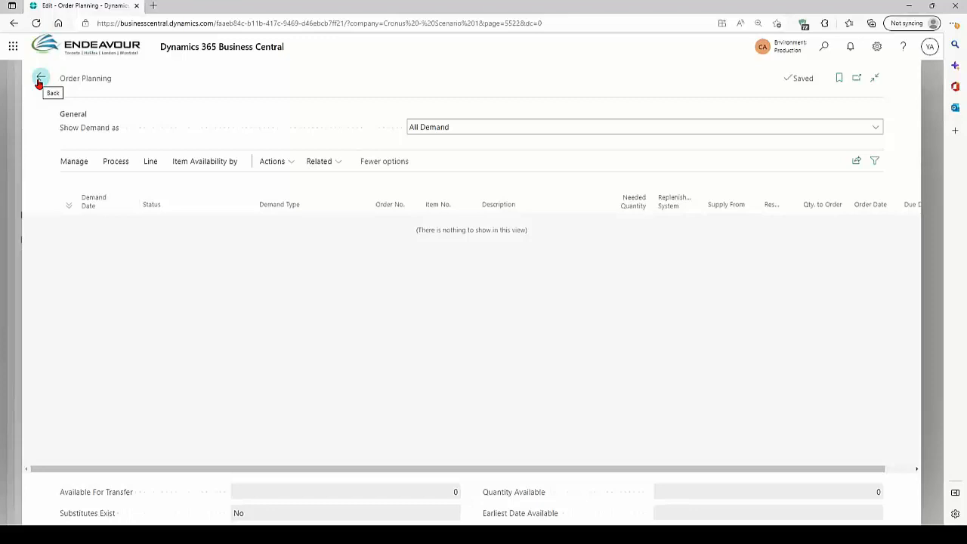
click(411, 127)
click(100, 93)
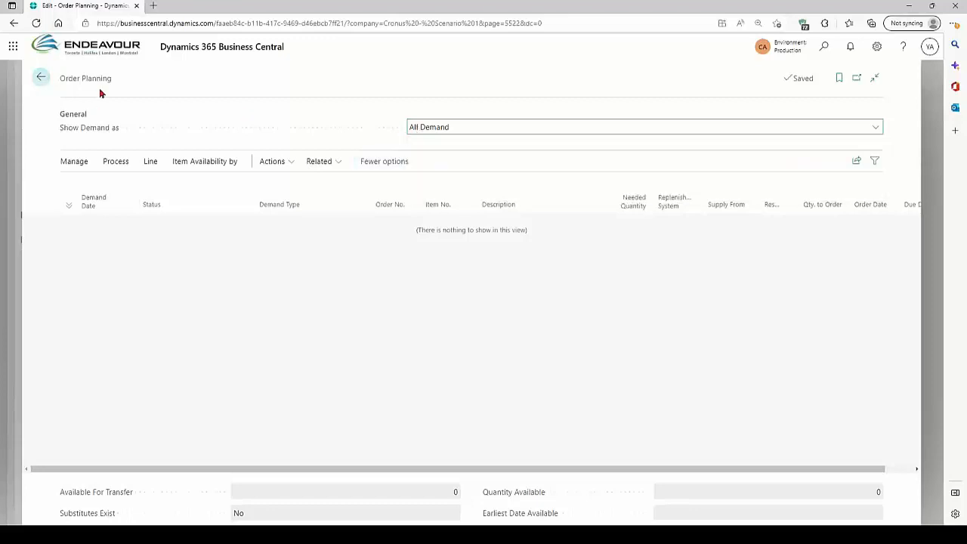
click(42, 79)
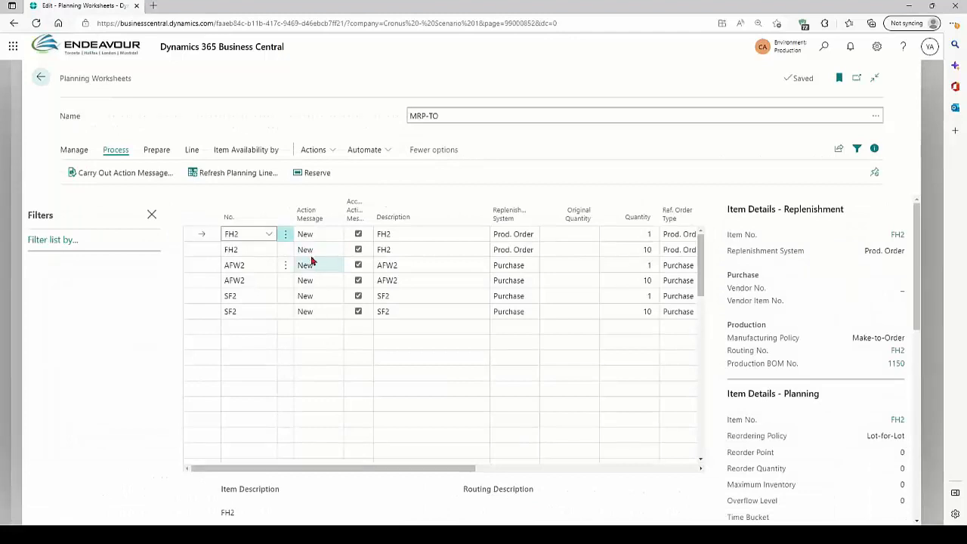
Search for "requi" to look over the requisition worksheet pages, and close the search without opening any
click(822, 48)
text(requi)
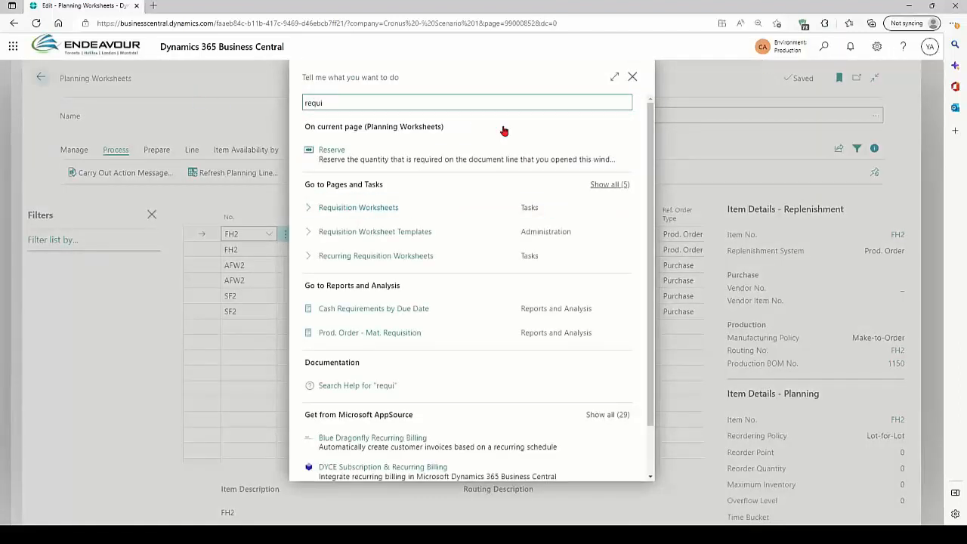
click(632, 77)
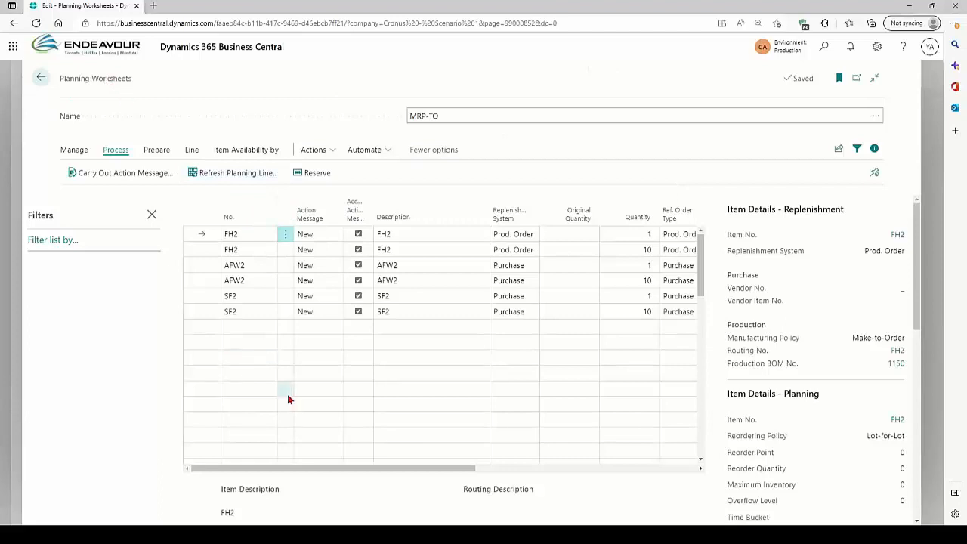
Hide the item details pane and delete all FH2, AFW2 and SF2 planning lines from the MRP-TO worksheet
click(874, 149)
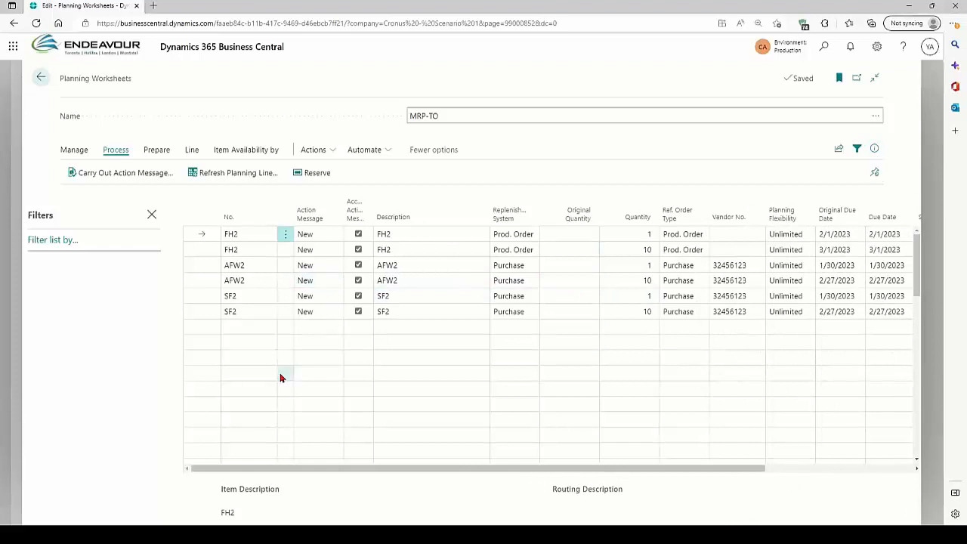
shift+click(283, 312)
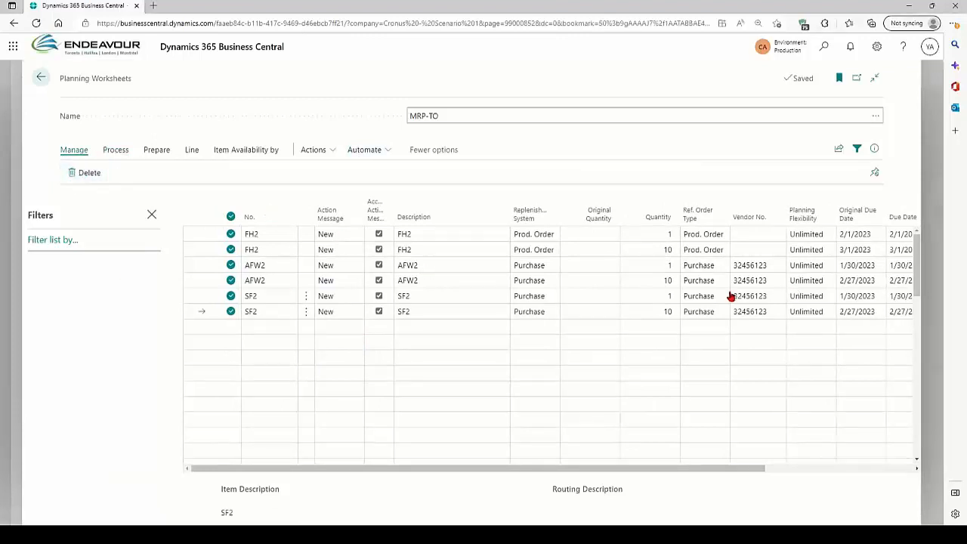
key(ctrl+Delete)
click(521, 322)
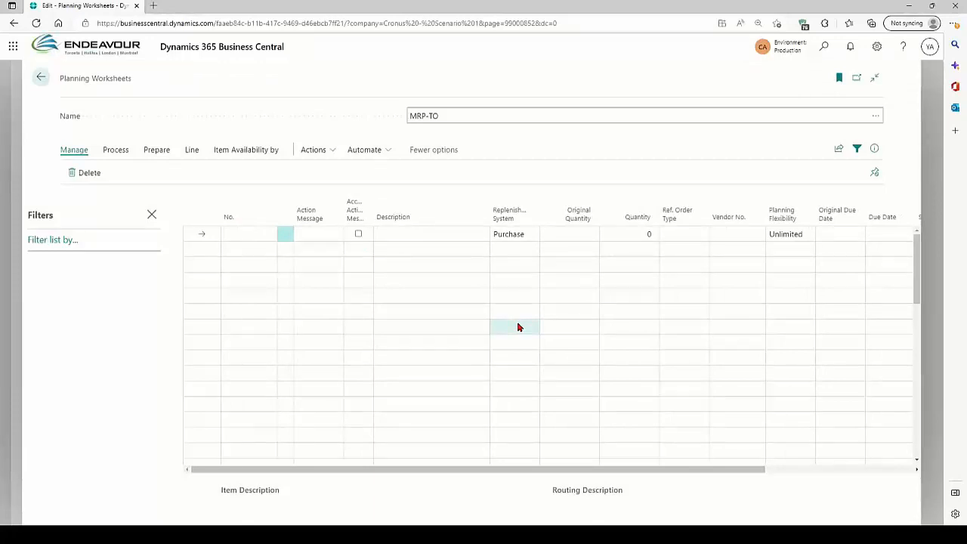
Open the Calculate Regenerative Plan options and switch MRP off and back on, leaving both MPS and MRP enabled
click(155, 151)
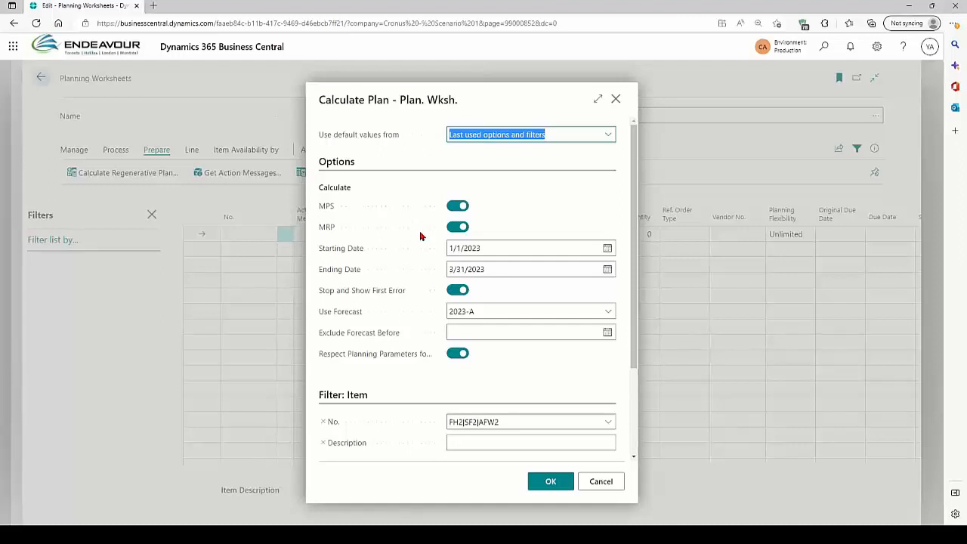
click(455, 227)
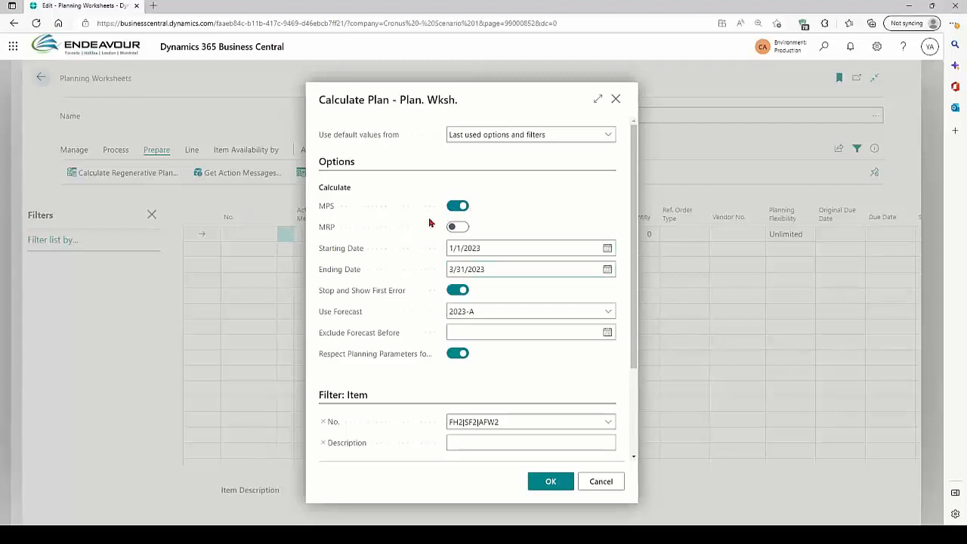
click(456, 232)
Reduce the item No. filter of the plan calculation to FH2 only
click(513, 425)
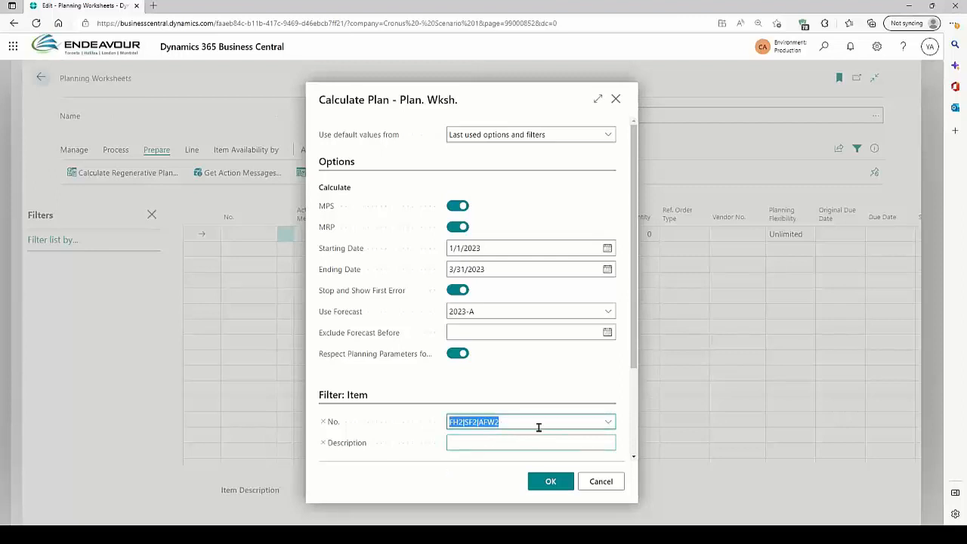
click(536, 425)
key(BackSpace)
key(BackSpace)
key(BackSpace)
key(BackSpace)
key(BackSpace)
key(BackSpace)
key(BackSpace)
key(BackSpace)
key(BackSpace)
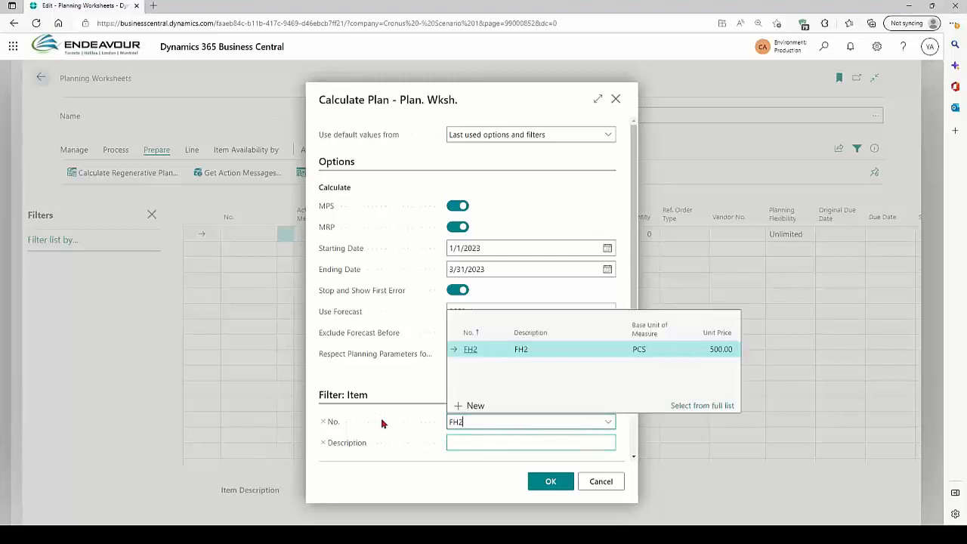
click(358, 425)
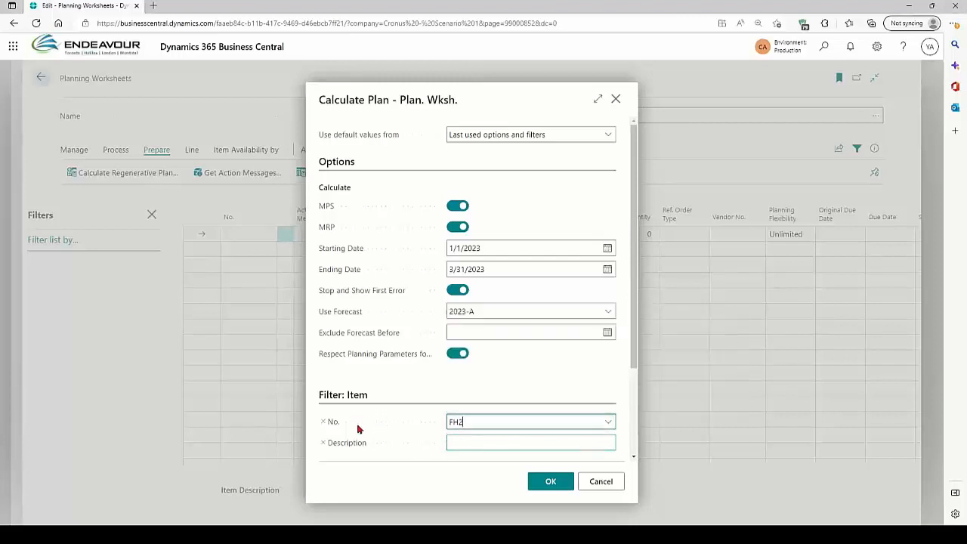
click(490, 424)
key(BackSpace)
click(497, 423)
click(557, 420)
text(H2)
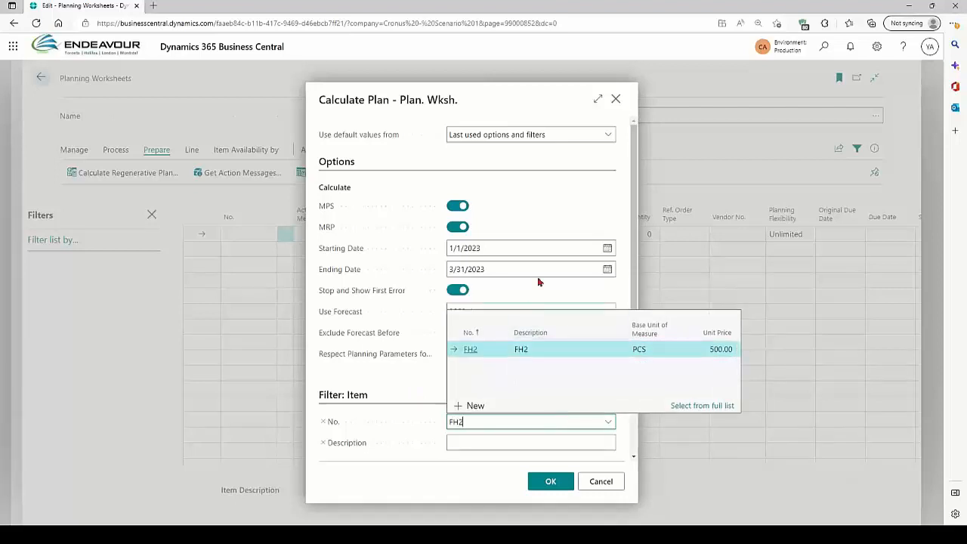
click(544, 231)
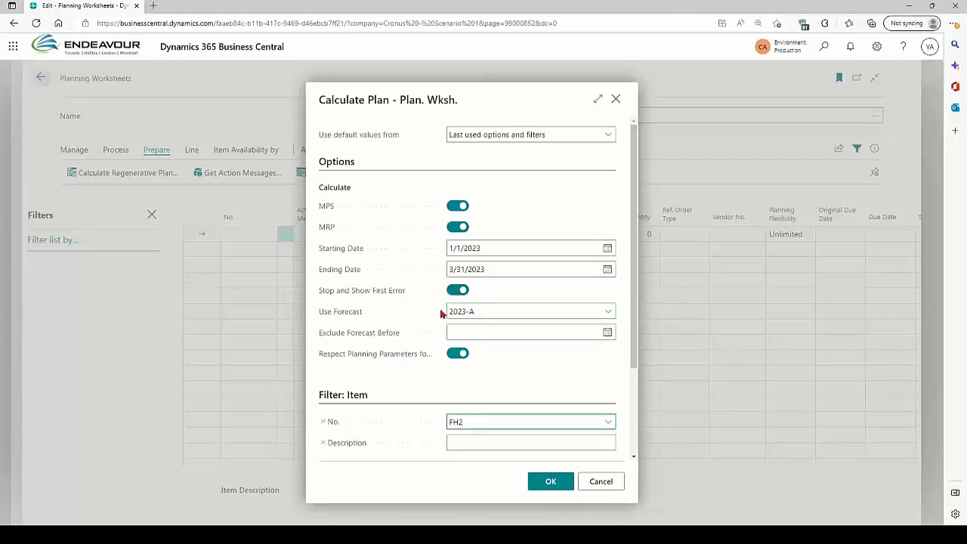
Clear the Use Forecast value and select forecast 2023-A again from the forecast list
click(486, 318)
key(BackSpace)
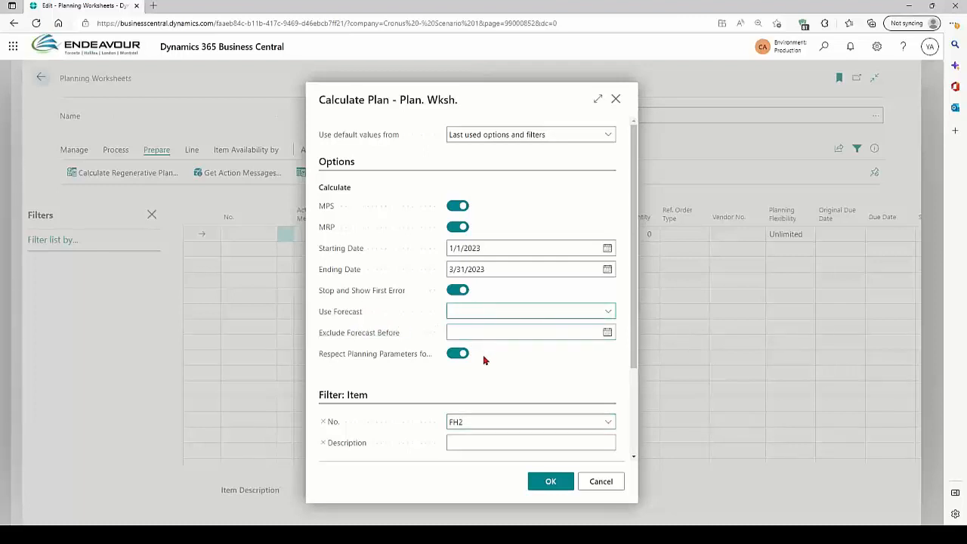
click(414, 309)
click(583, 316)
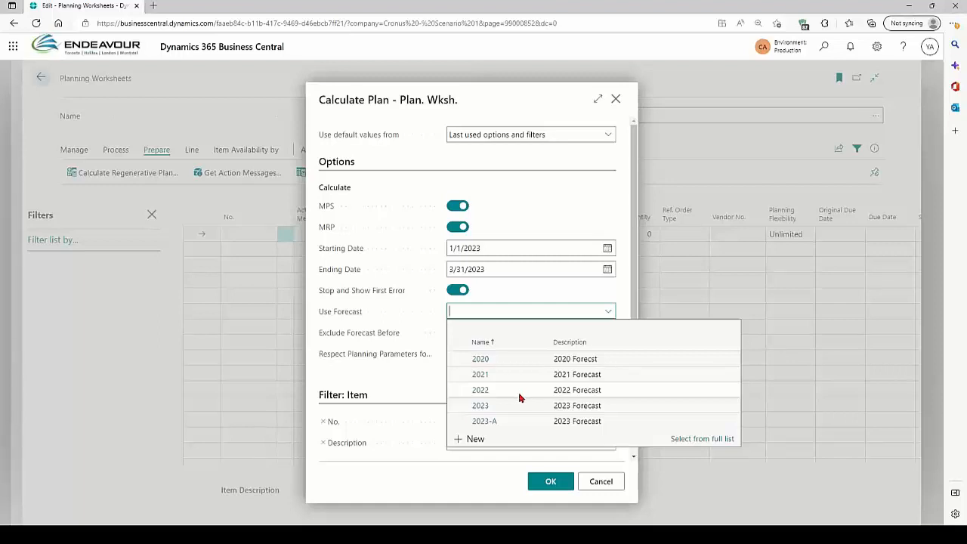
click(528, 428)
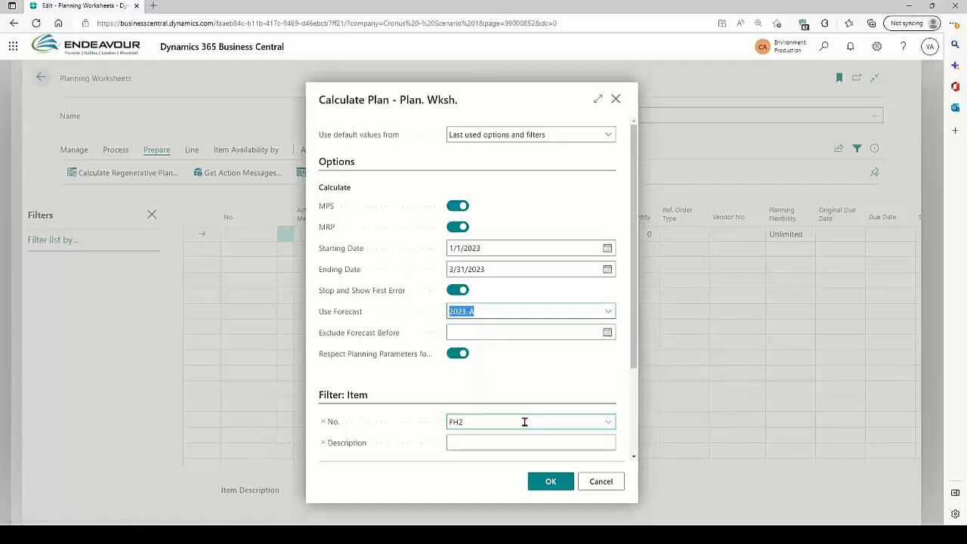
Browse the Exclude Forecast Before calendar to February 2023, leave the date blank and read the Respect Planning Parameters description
click(503, 361)
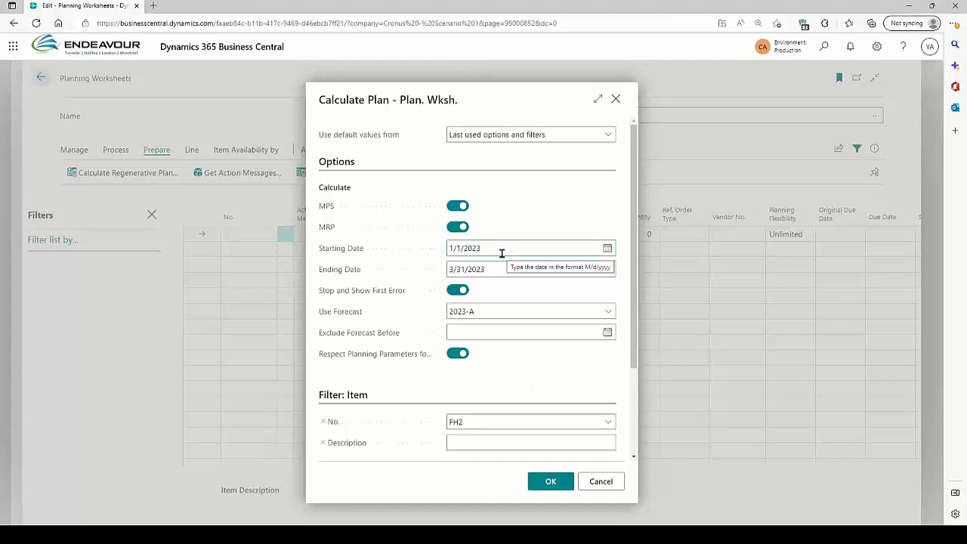
click(608, 336)
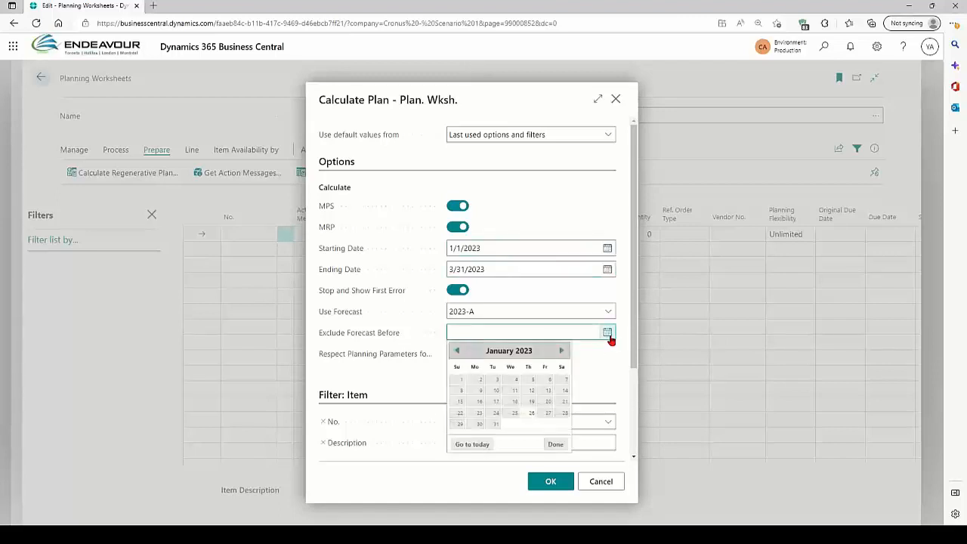
click(561, 351)
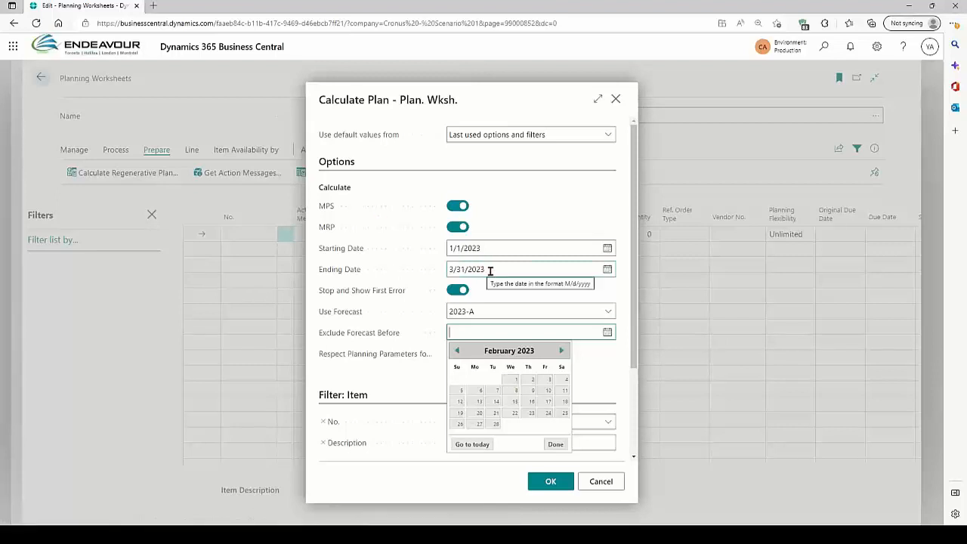
click(534, 209)
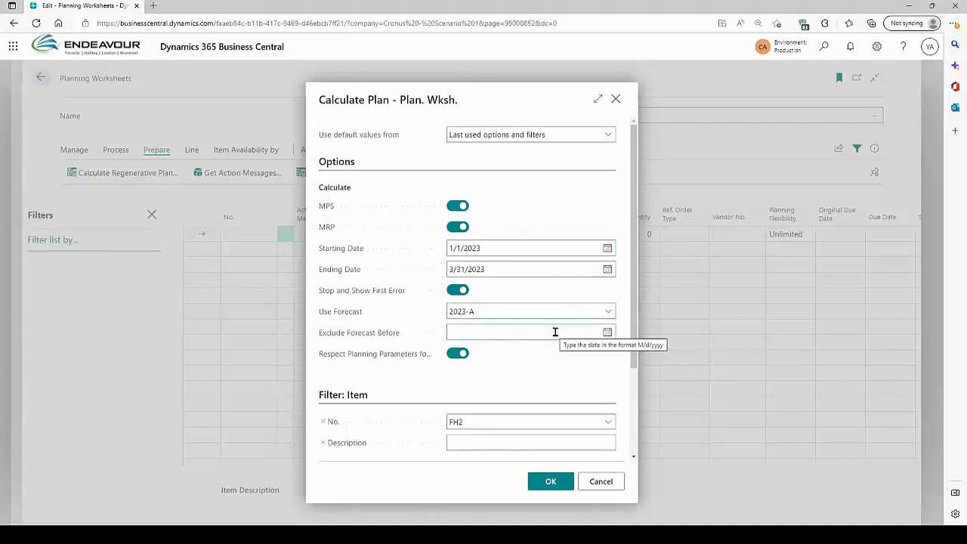
mouse_move(437, 361)
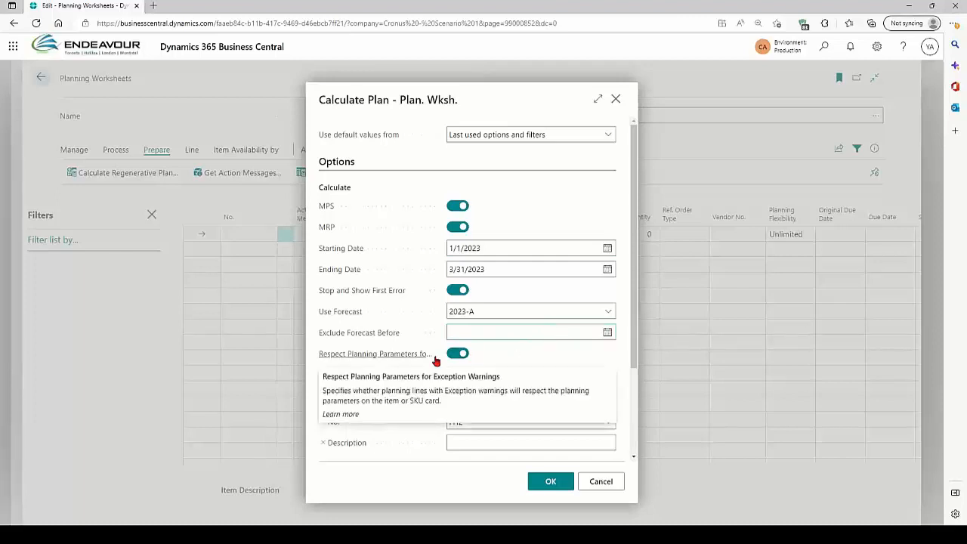
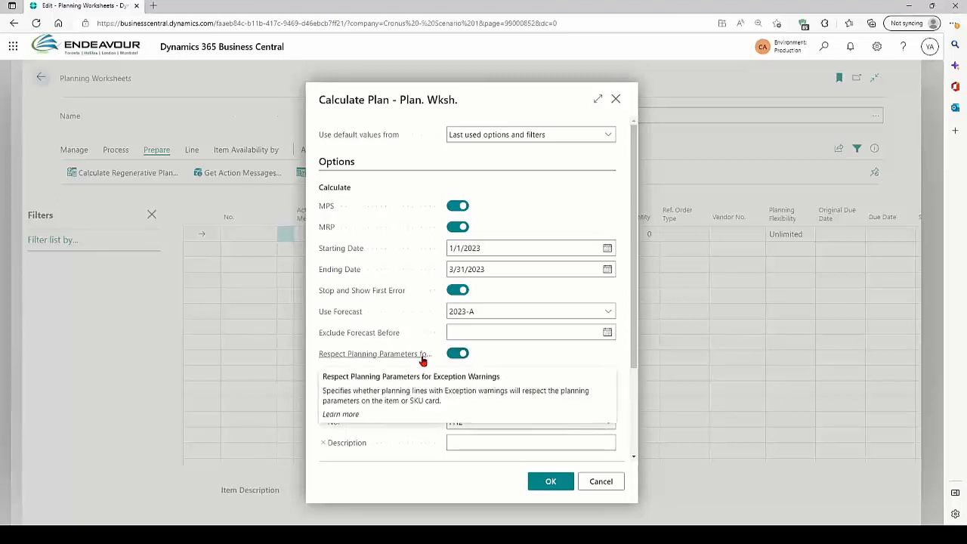
Check that the Location Filter is TORONTO and run the regenerative plan calculation for item FH2
scroll(402, 372, down, 2)
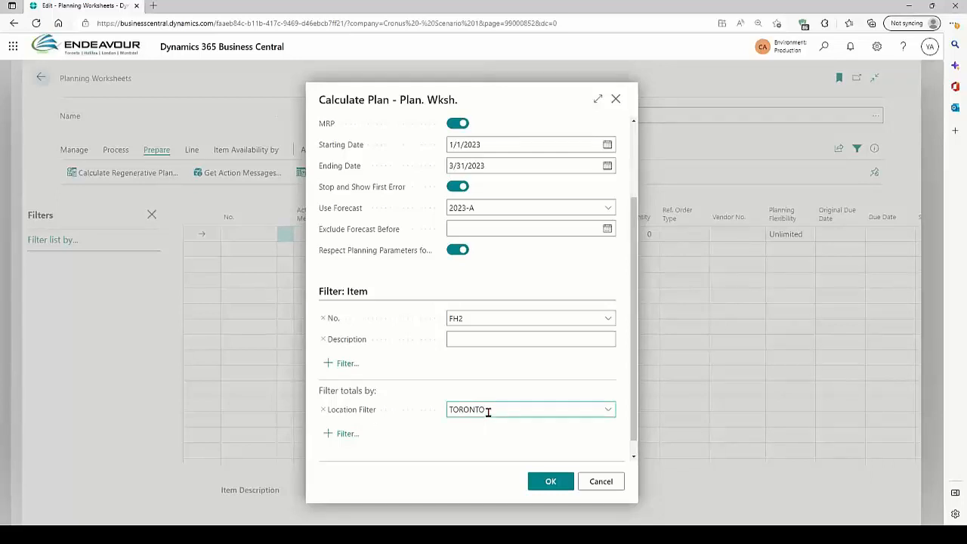
click(488, 411)
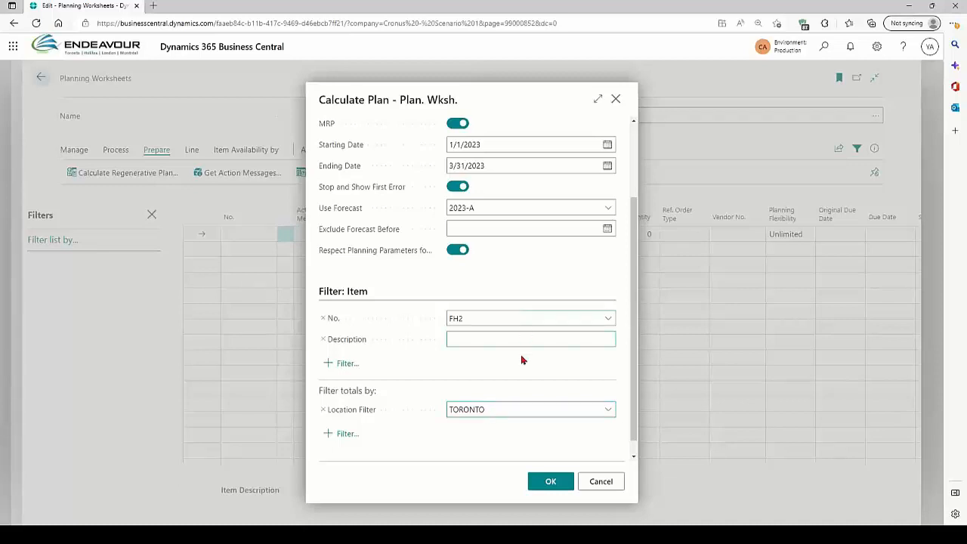
scroll(526, 325, up, 3)
click(551, 481)
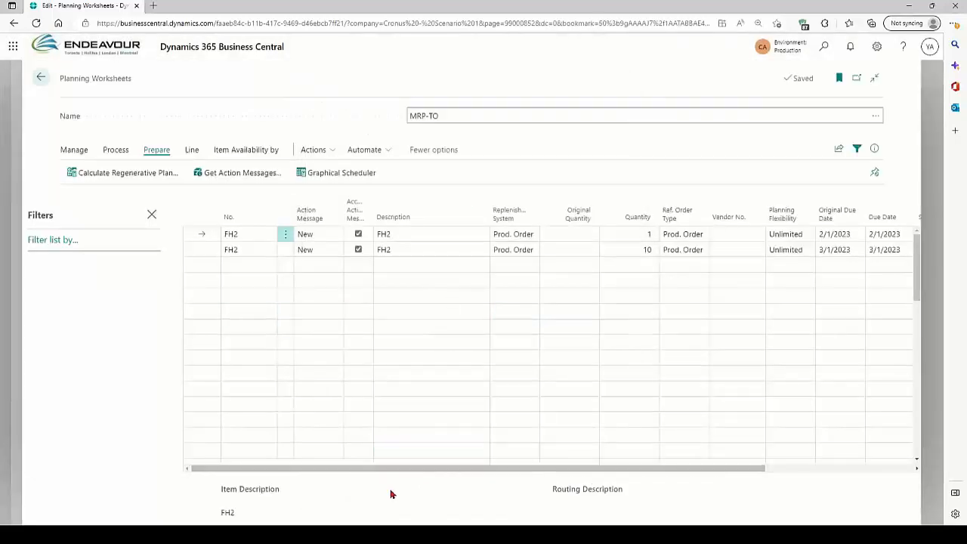
Examine the order tracking for the first FH2 planning line, due 2/1/2023
drag(401, 473, 419, 474)
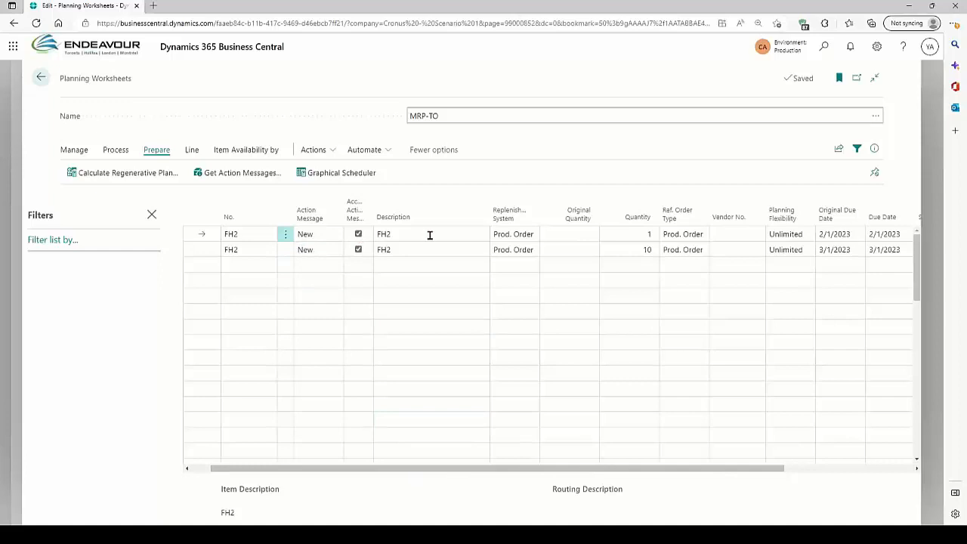
click(640, 235)
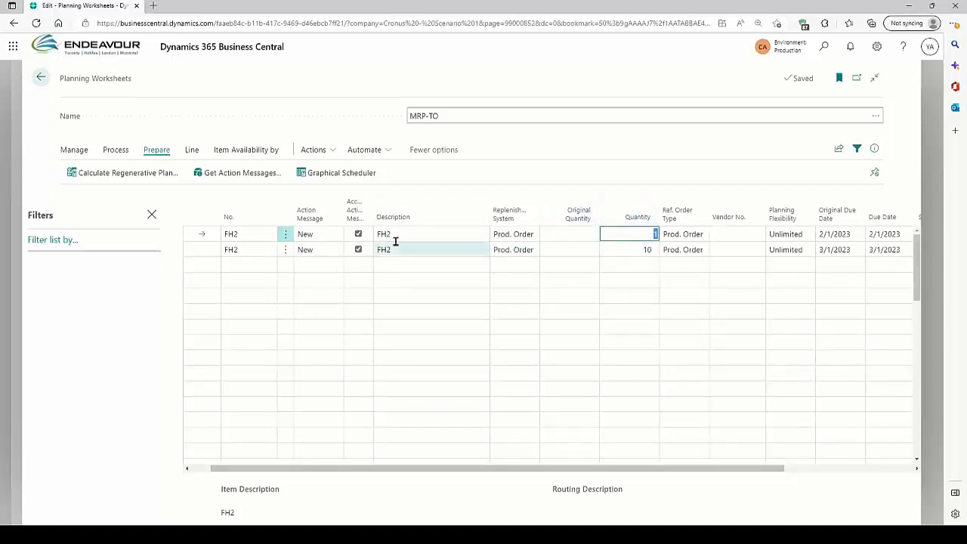
click(192, 150)
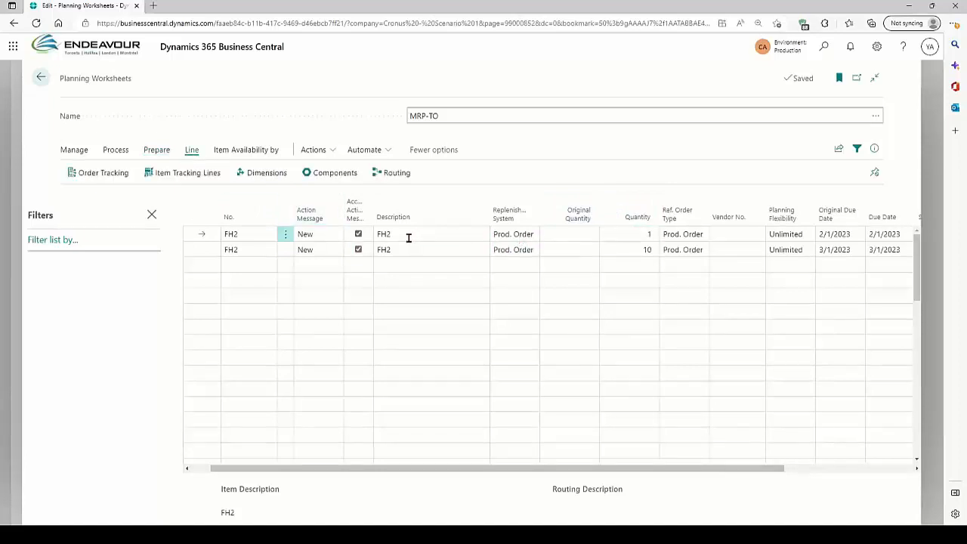
click(114, 173)
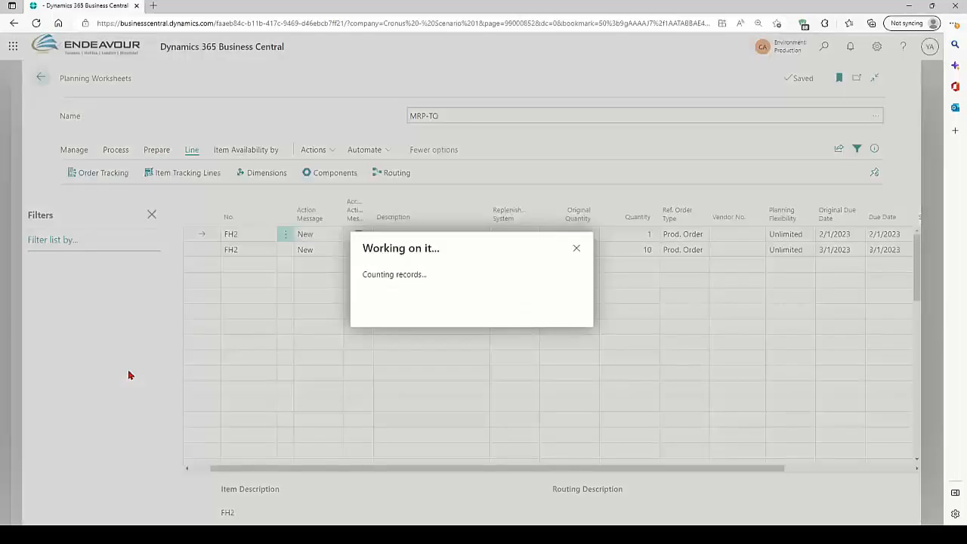
click(567, 320)
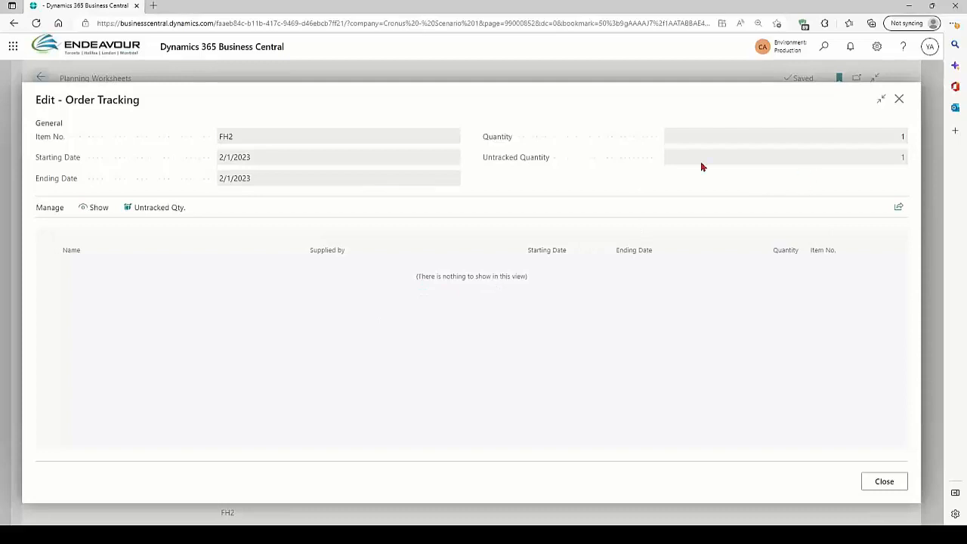
Read the Untracked Quantity description, examine the untracked planning elements behind the 2/1/2023 FH2 line, and return to the planning worksheet
mouse_move(527, 168)
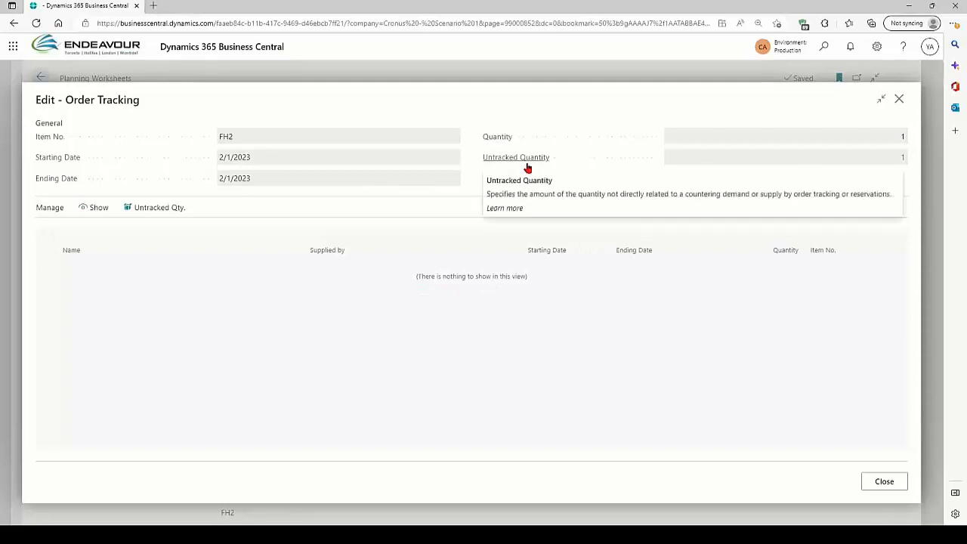
click(903, 160)
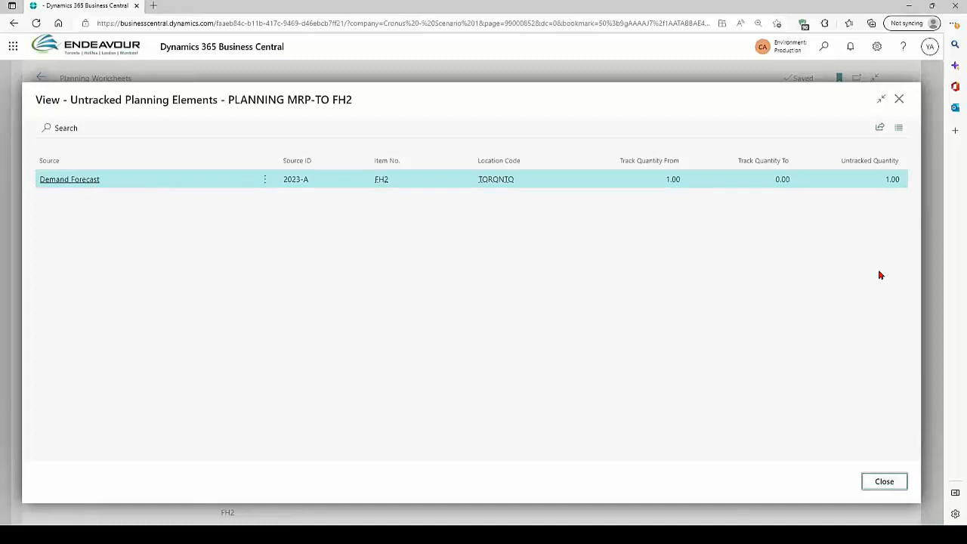
click(898, 101)
key(Escape)
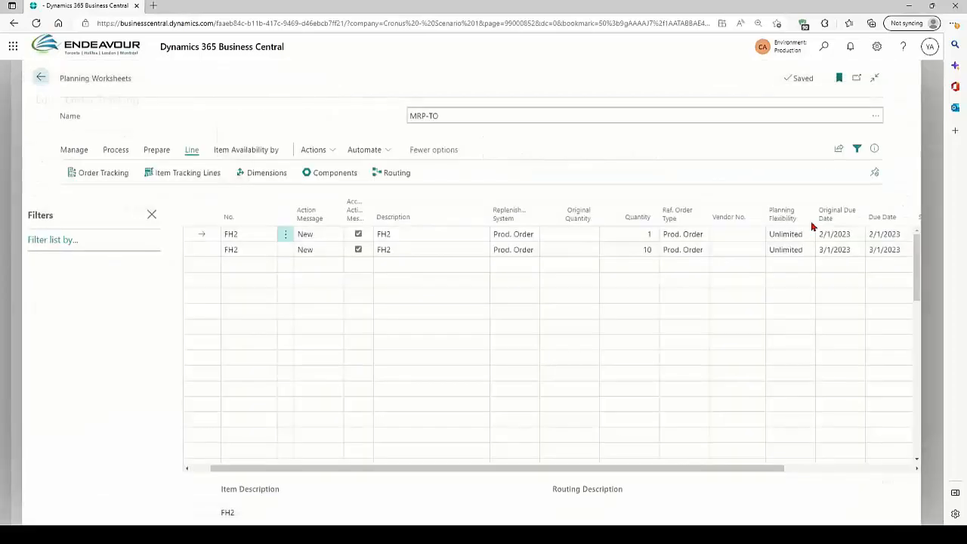
Examine the order tracking and untracked planning elements for the FH2 planning line due 3/1/2023, and return to the planning worksheet
click(326, 250)
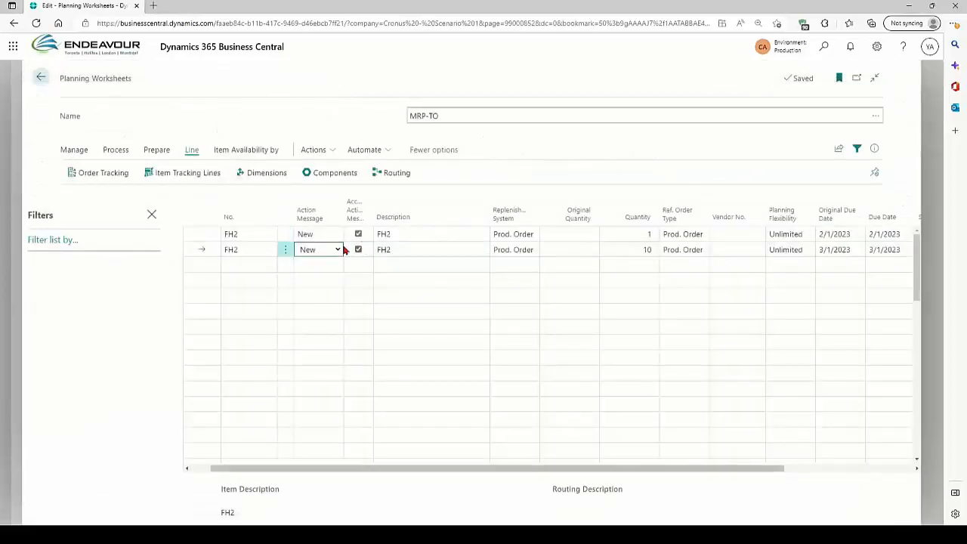
click(626, 250)
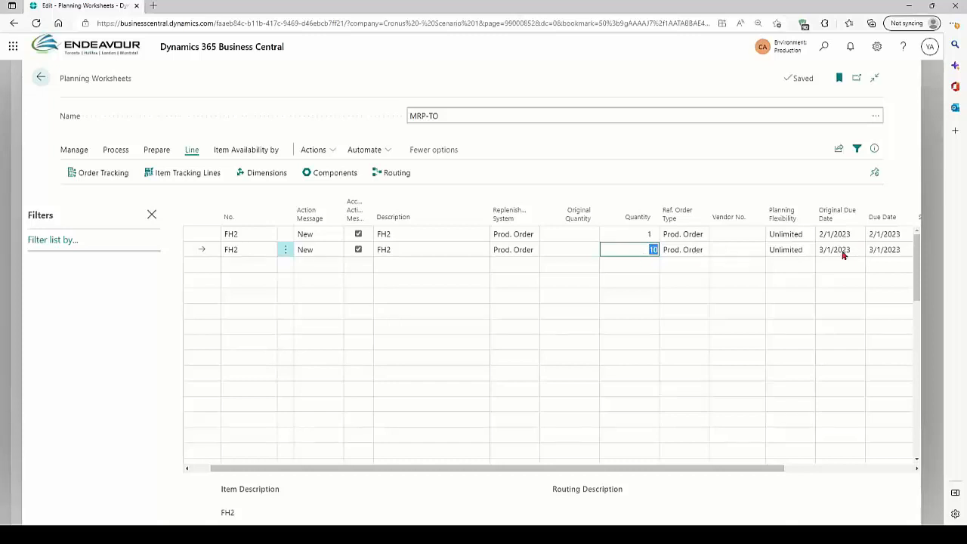
click(701, 288)
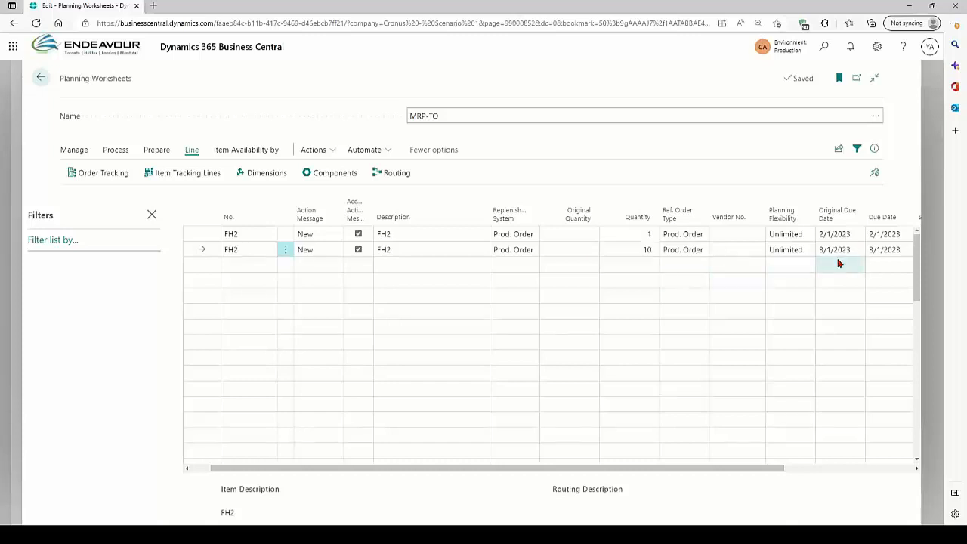
click(105, 176)
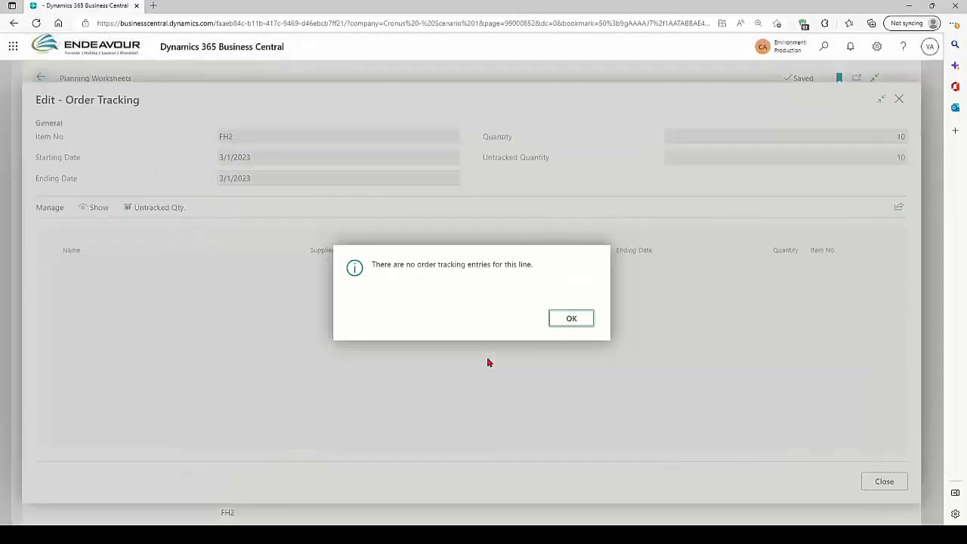
key(Return)
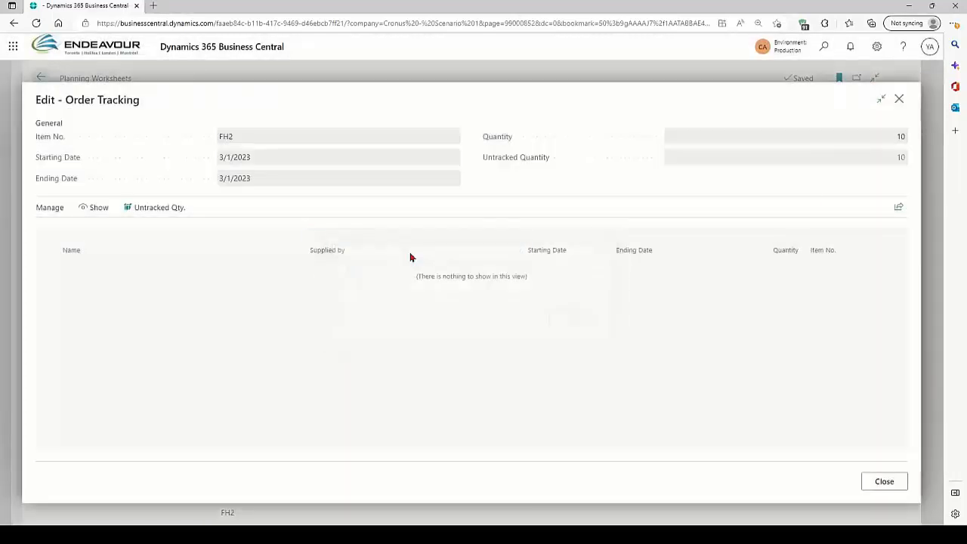
click(900, 157)
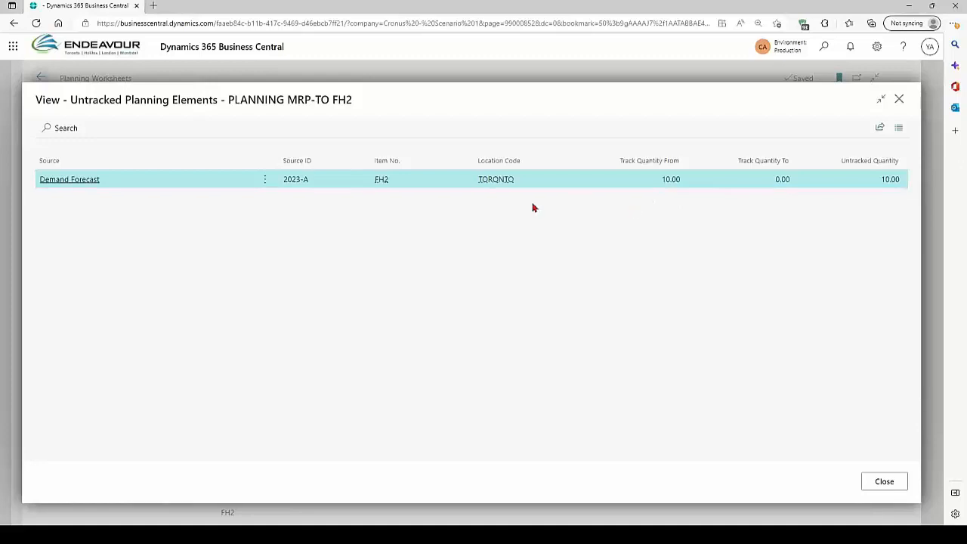
click(899, 99)
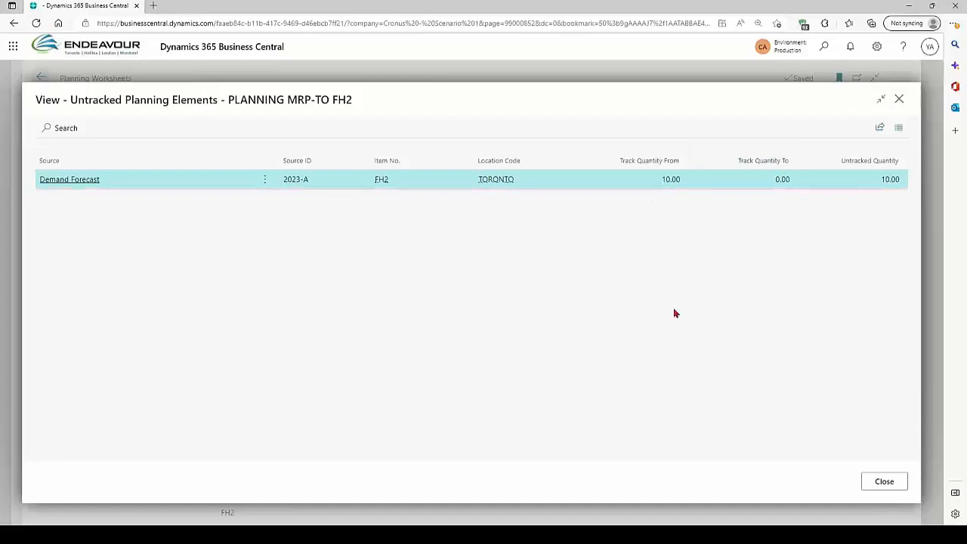
click(899, 99)
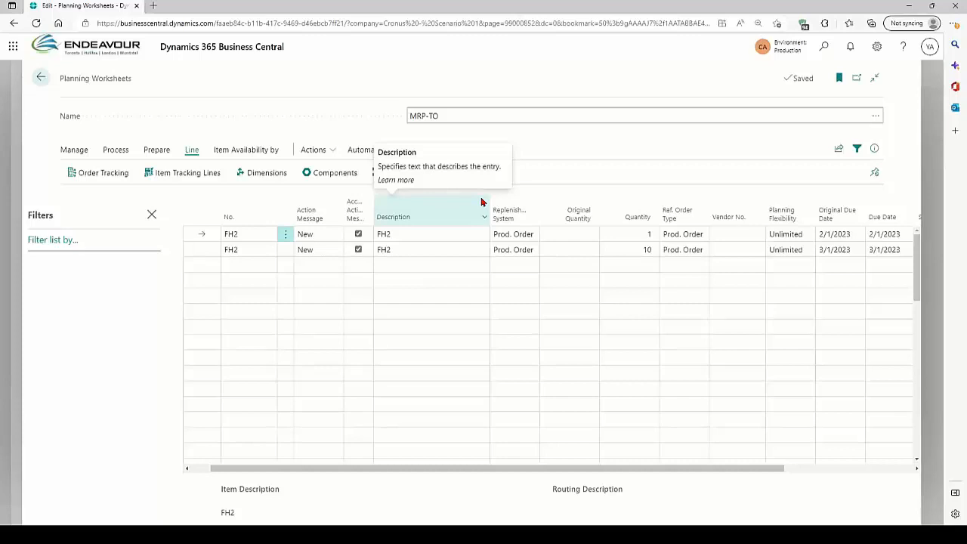
click(468, 252)
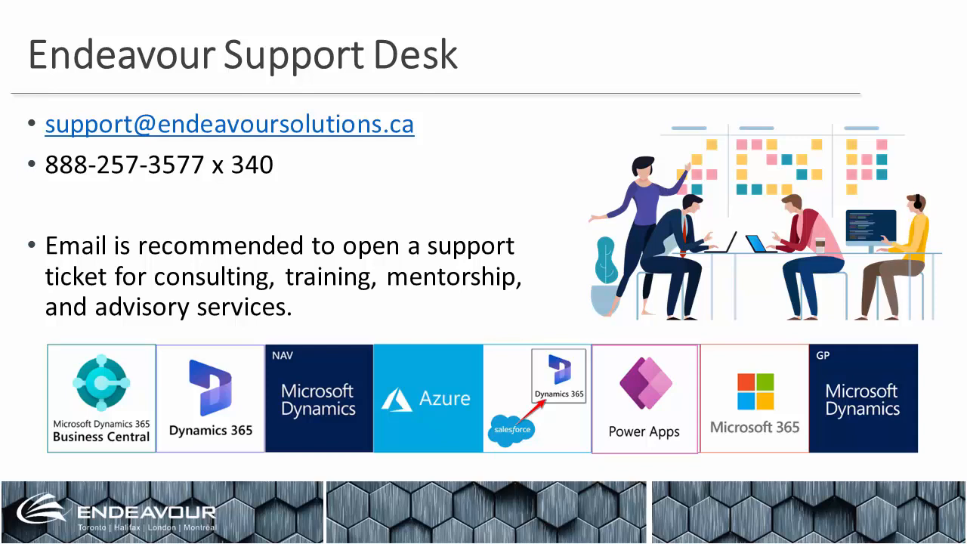
key(Right)
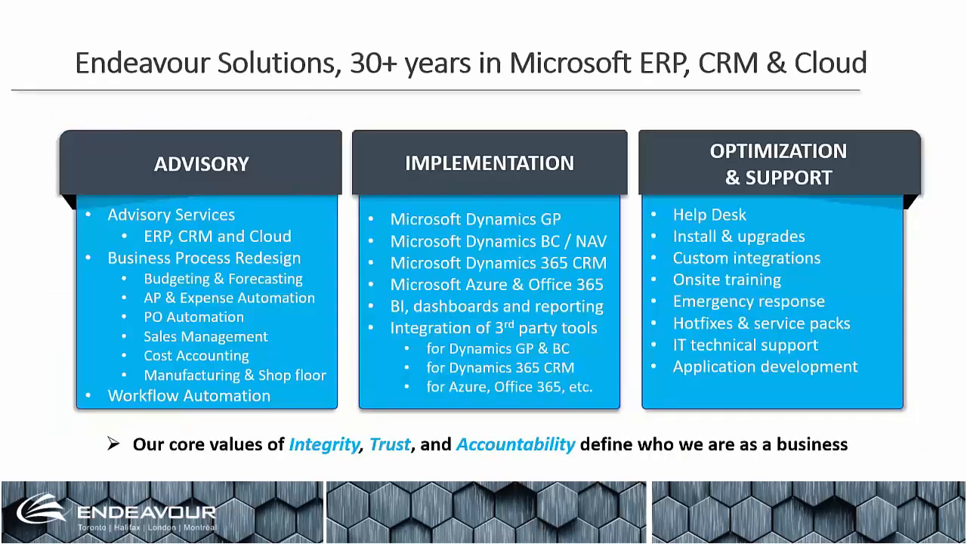